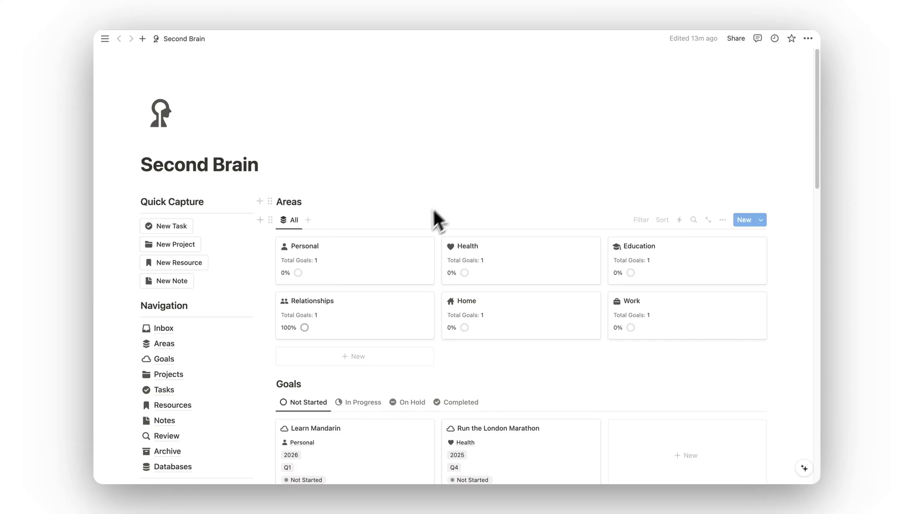
Capture a task titled 'New Task' from the dashboard's Quick Capture.
scroll(515, 361, down, 4)
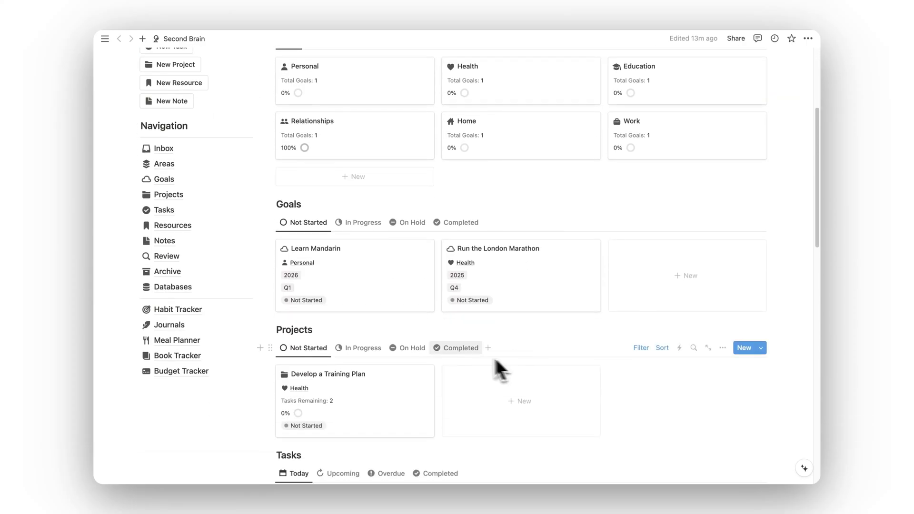
scroll(376, 281, down, 3)
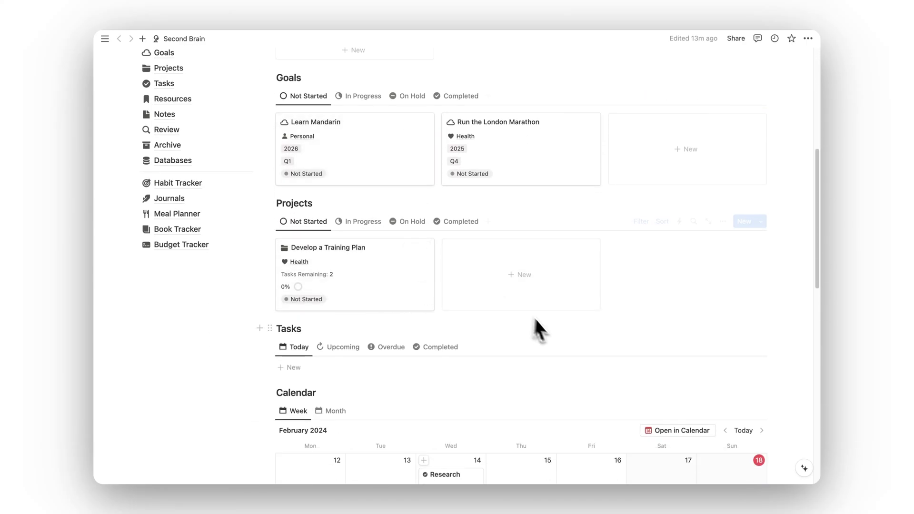
scroll(555, 336, down, 5)
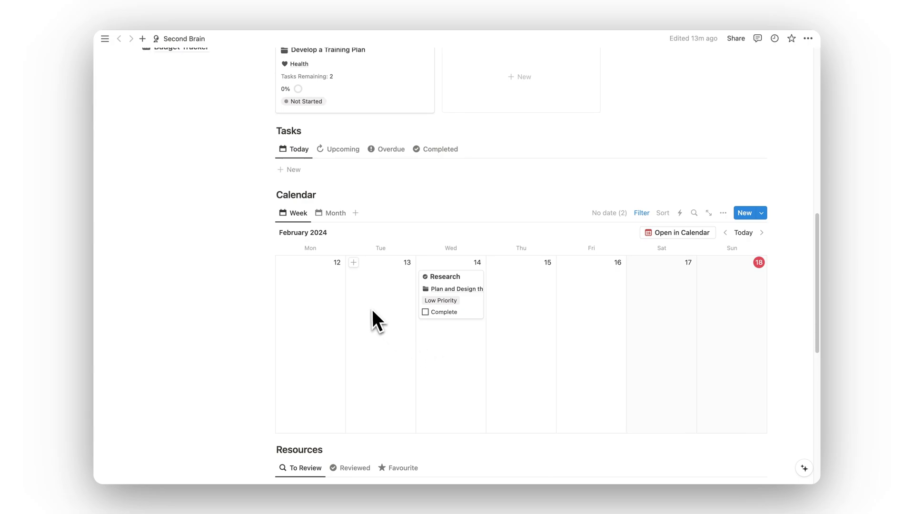
scroll(373, 320, down, 3)
scroll(518, 359, down, 6)
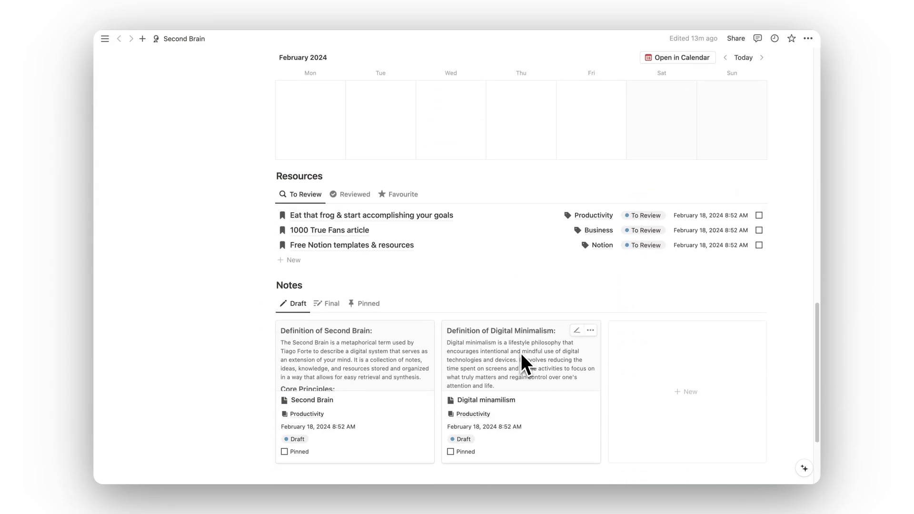
scroll(571, 345, up, 15)
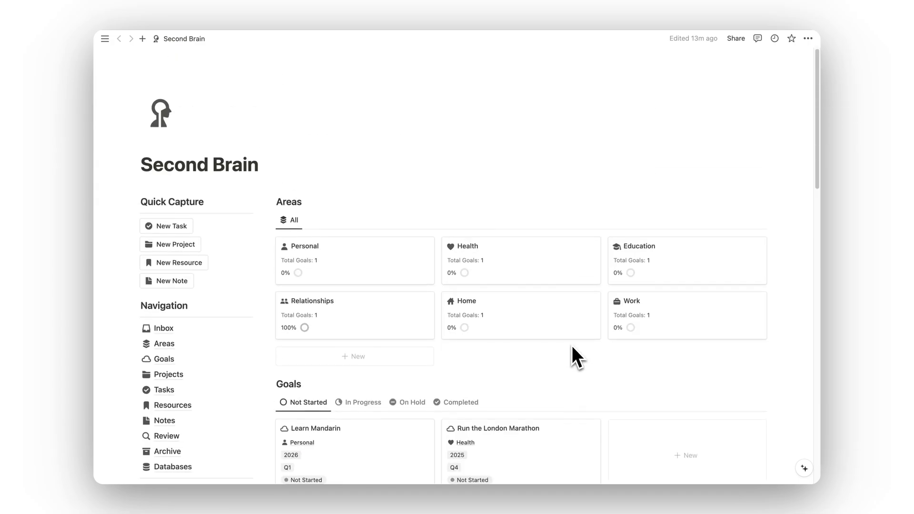
scroll(548, 383, down, 6)
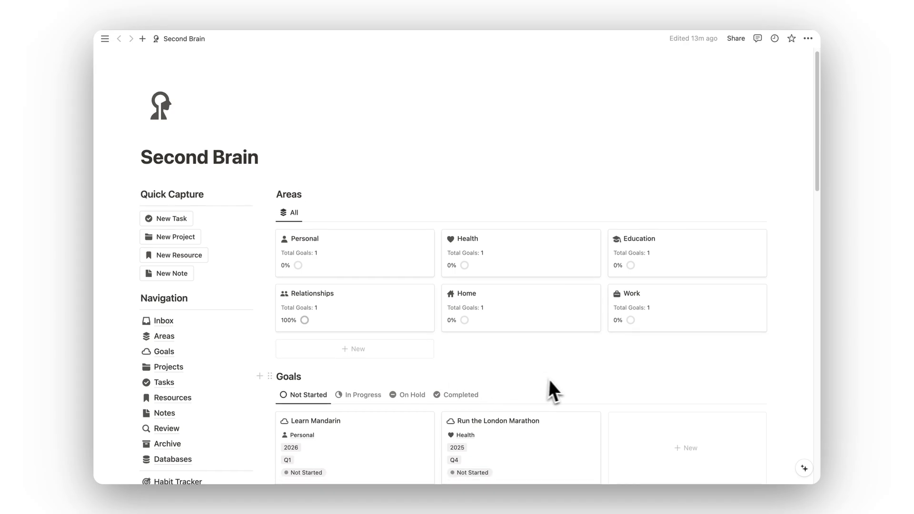
scroll(504, 364, up, 5)
scroll(504, 364, up, 1)
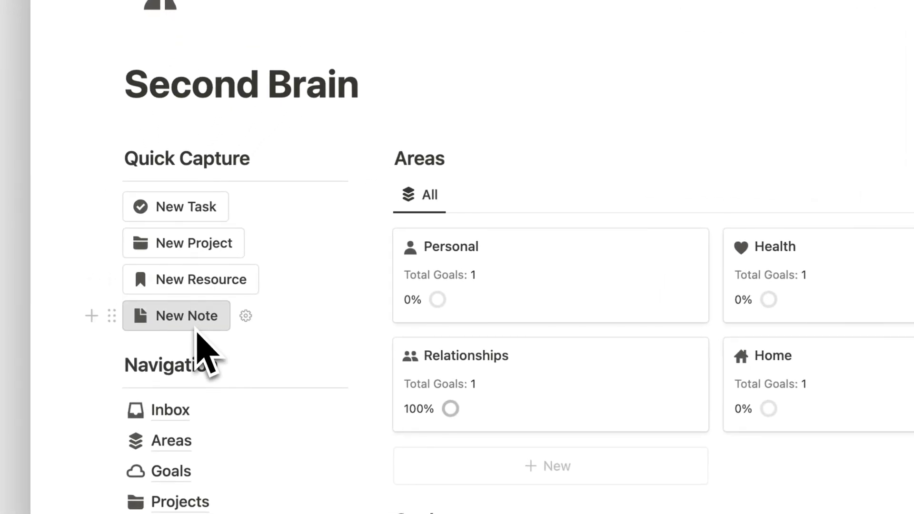
scroll(281, 376, down, 2)
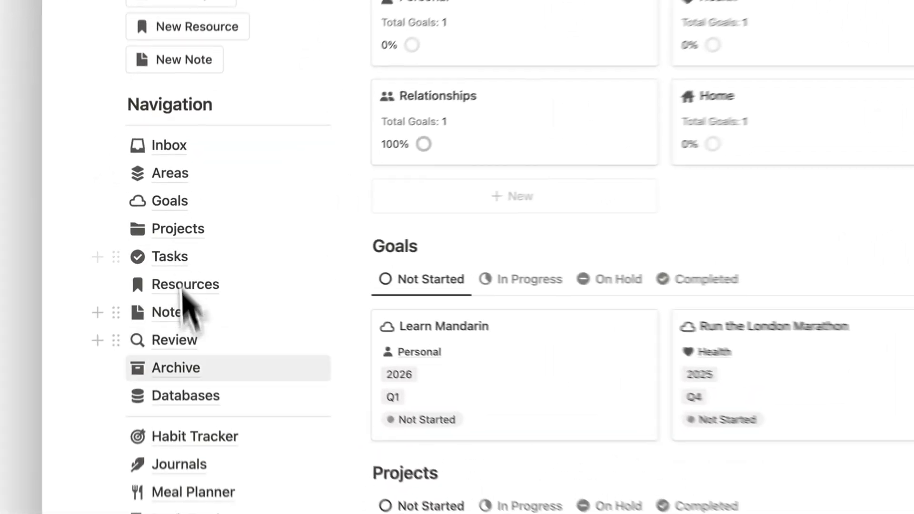
mouse_move(181, 418)
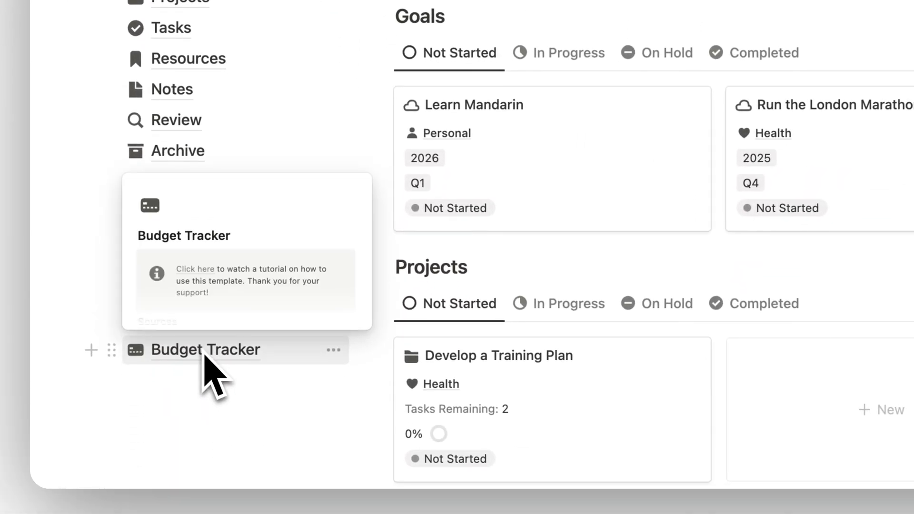
scroll(205, 355, up, 3)
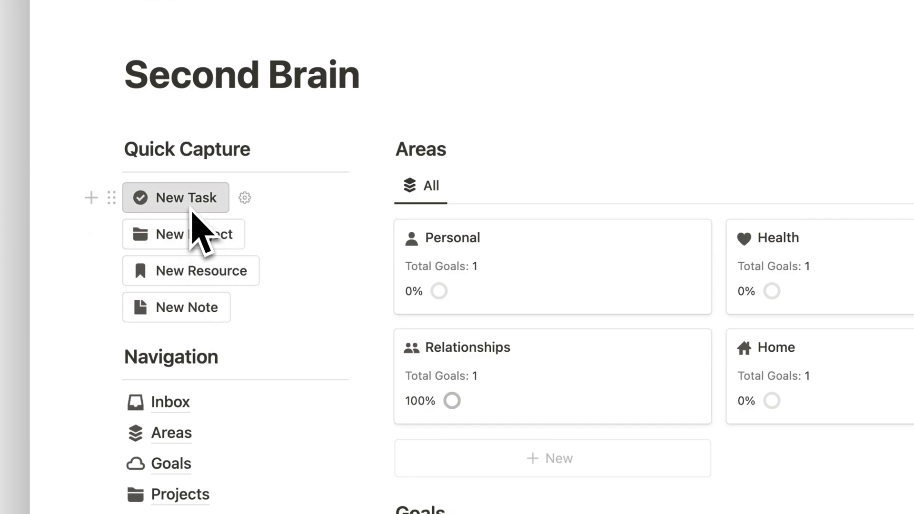
click(192, 211)
text(New )
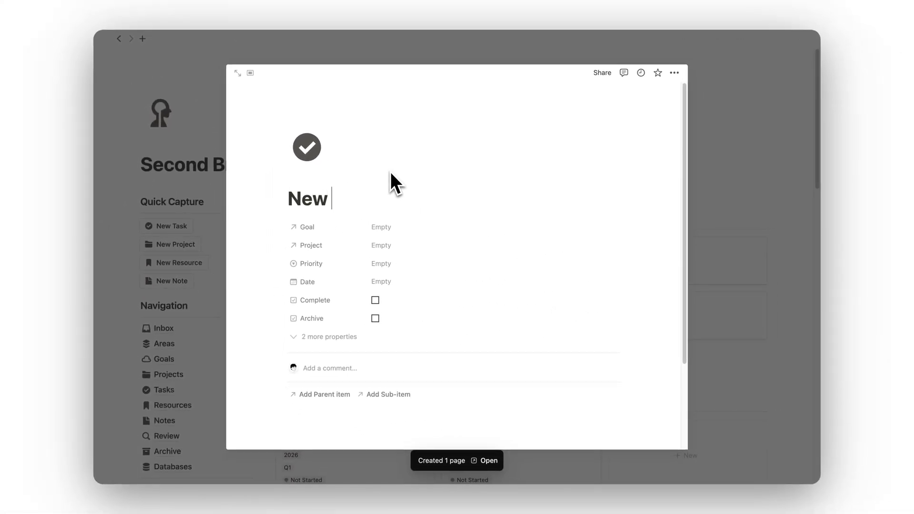
text(Task)
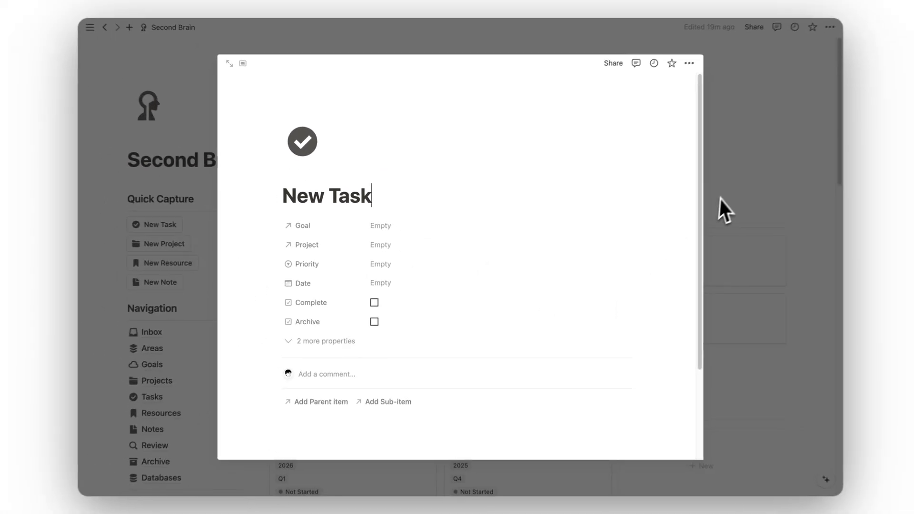
click(716, 197)
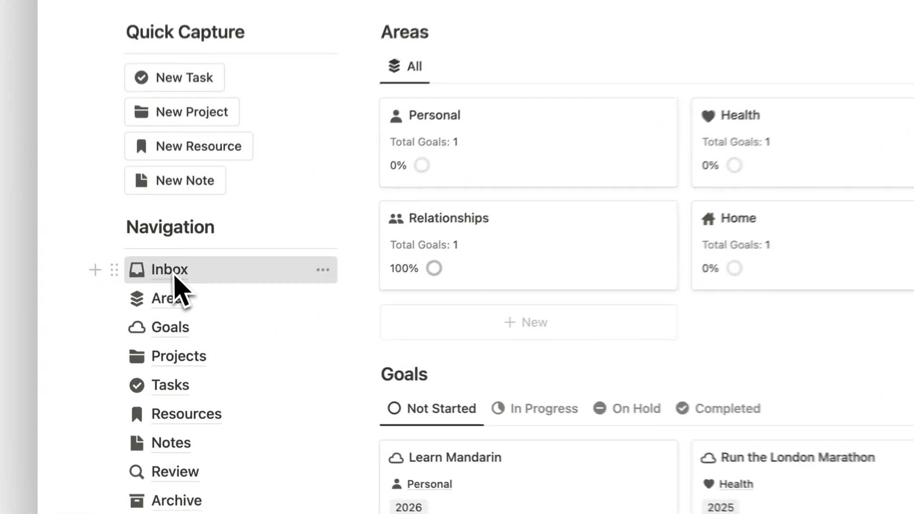
In the Inbox, check the Projects, Resources and Notes tabs, then open New Task.
click(167, 330)
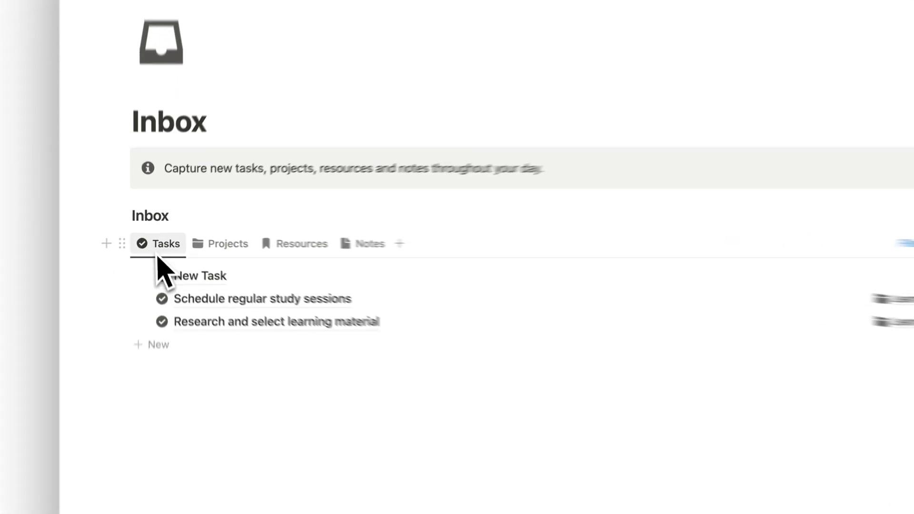
click(260, 251)
click(339, 251)
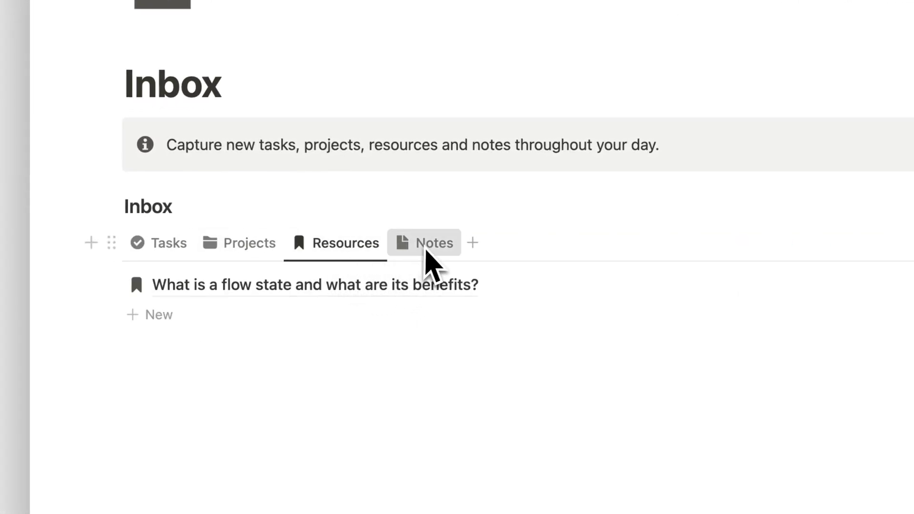
click(427, 245)
click(164, 244)
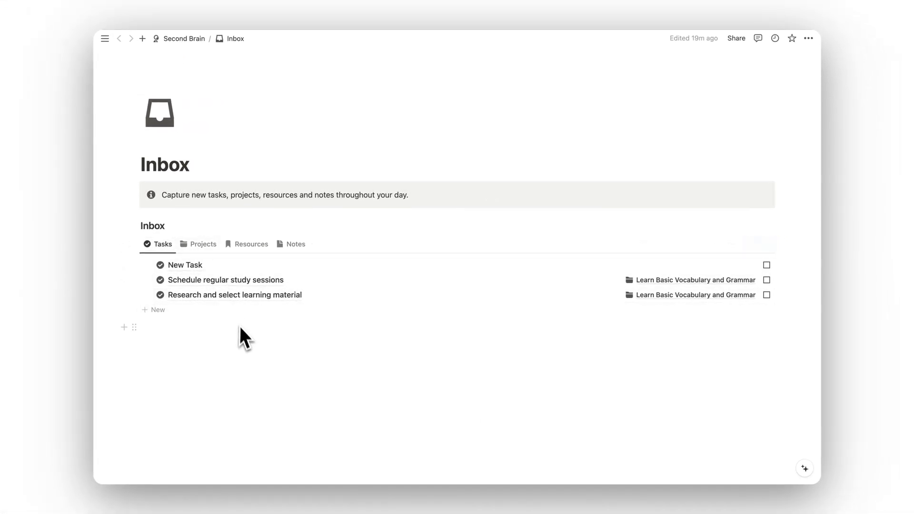
click(190, 271)
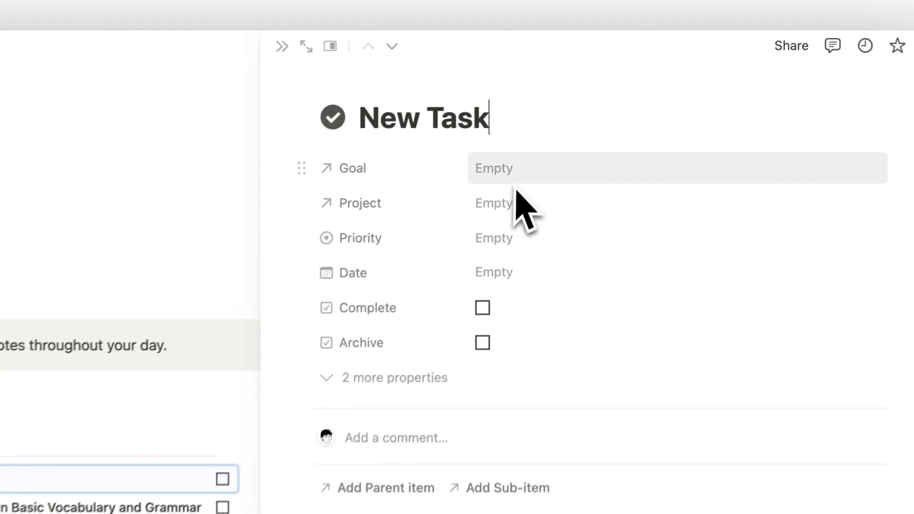
Link New Task to goal Run the London Marathon and project Develop a Training Plan.
click(588, 105)
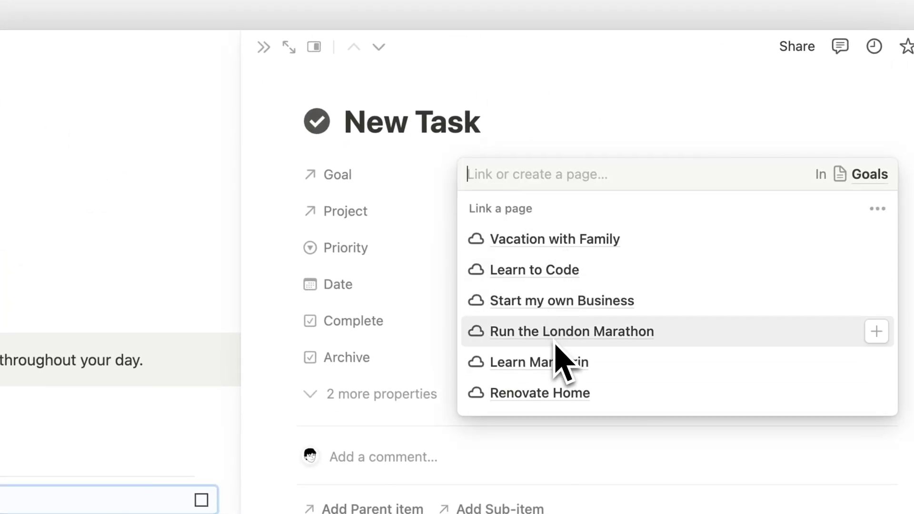
click(555, 344)
click(521, 151)
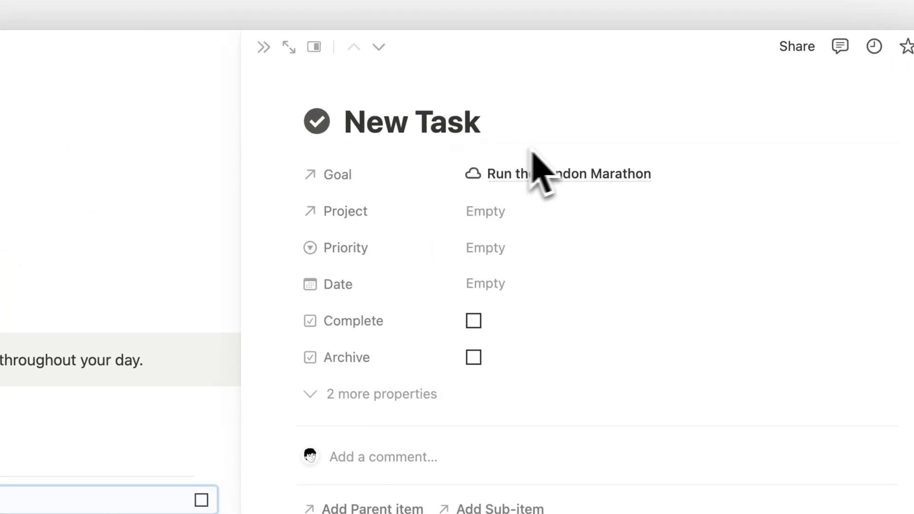
click(525, 225)
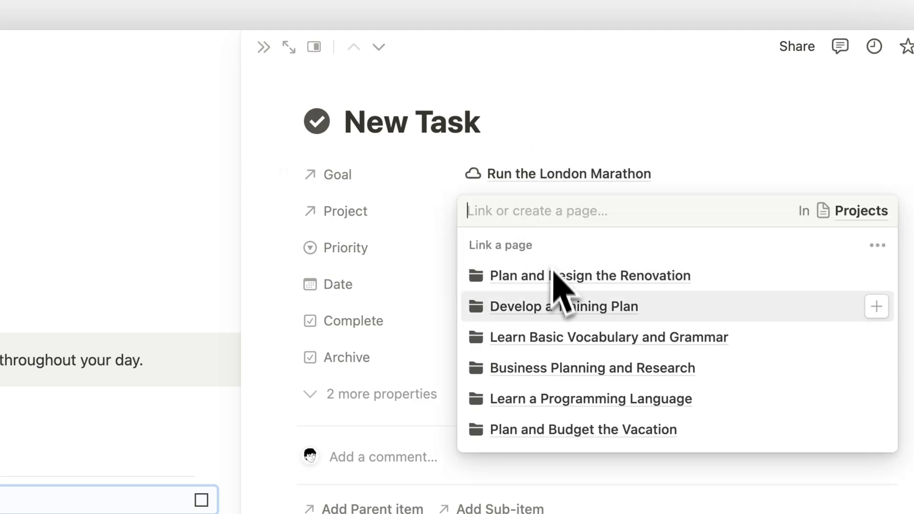
click(548, 305)
click(448, 192)
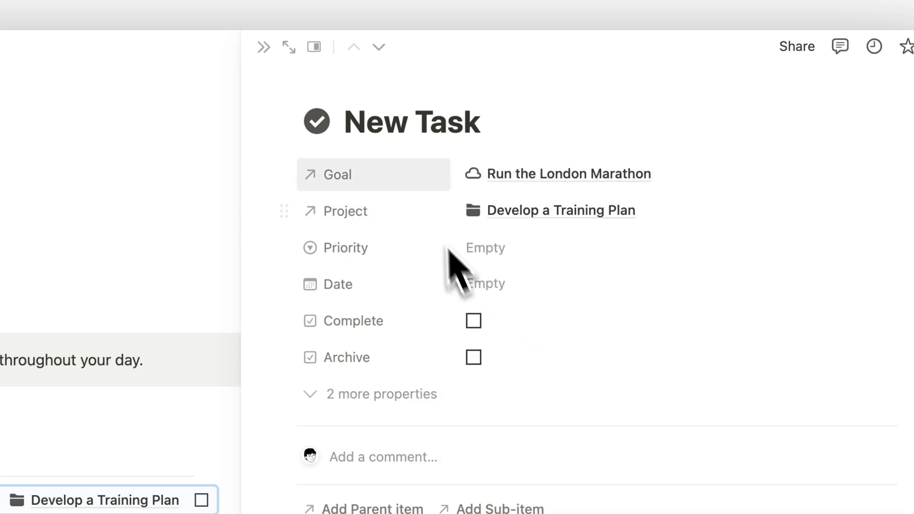
Set the task's priority to Medium Priority and its date to February 18, 2024.
click(506, 260)
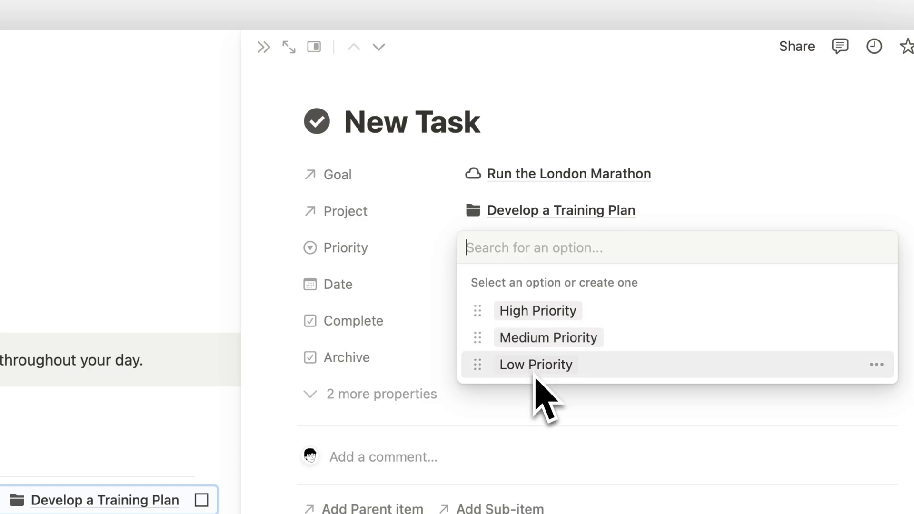
click(539, 346)
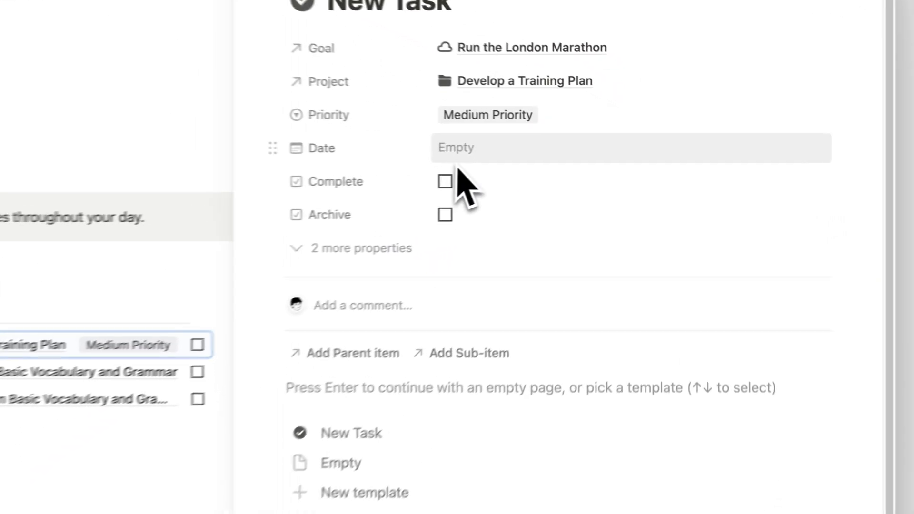
click(577, 158)
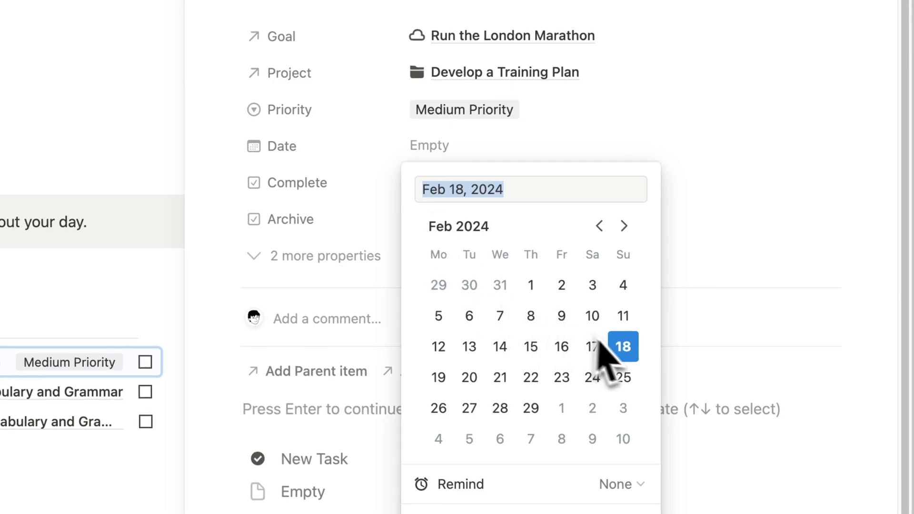
click(625, 354)
key(Escape)
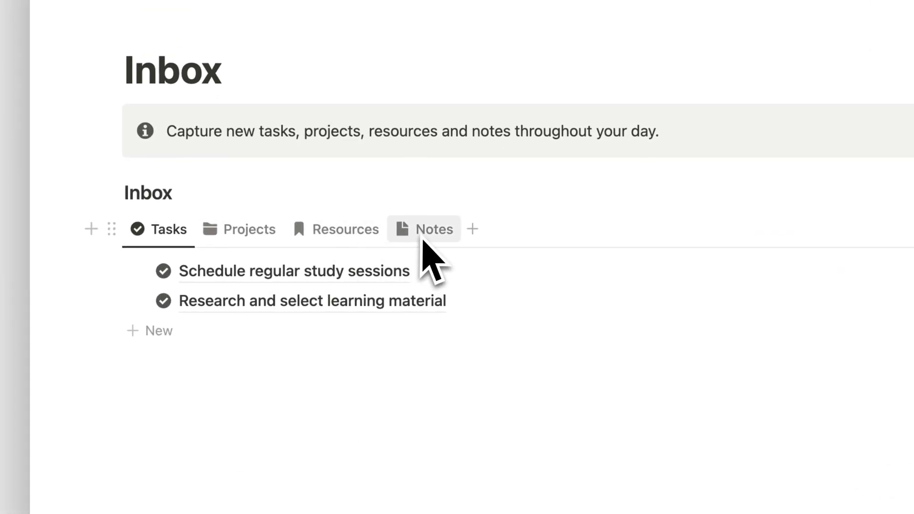
Set the Inbox project's status to Not Started, leaving the resource's status at Inbox.
click(246, 239)
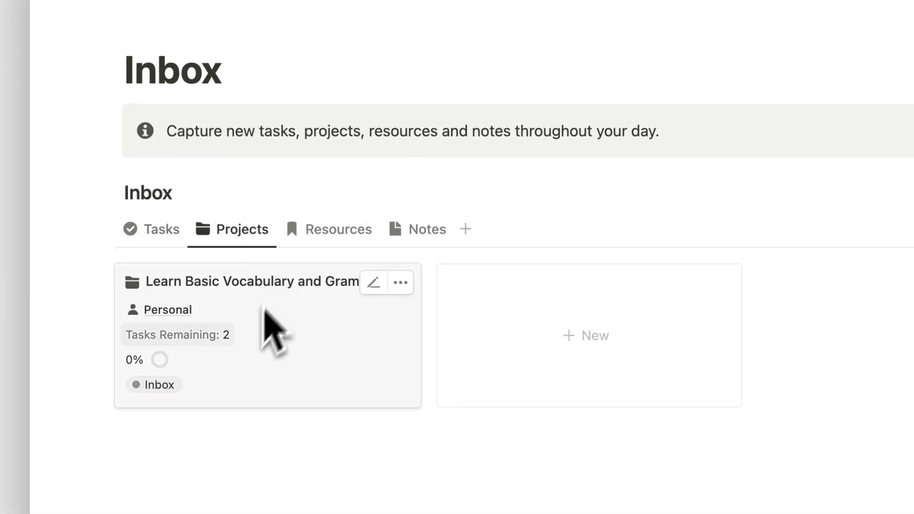
click(162, 391)
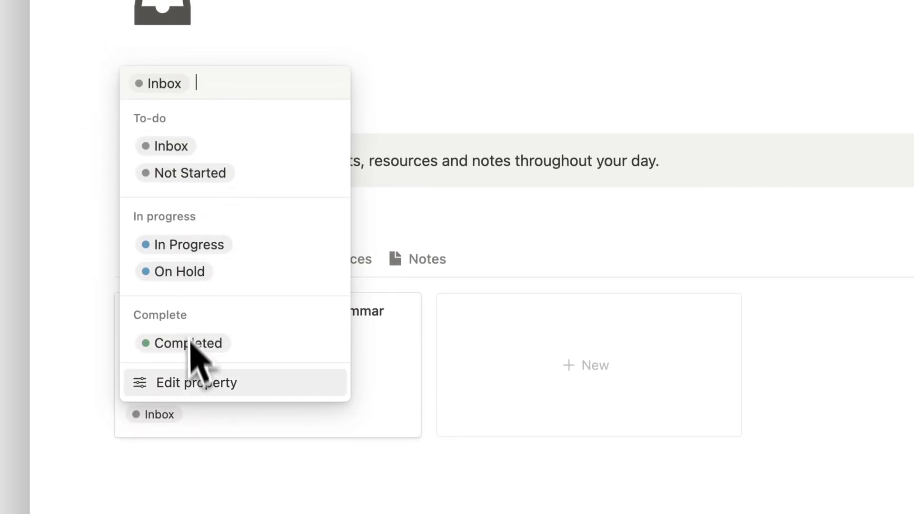
click(191, 185)
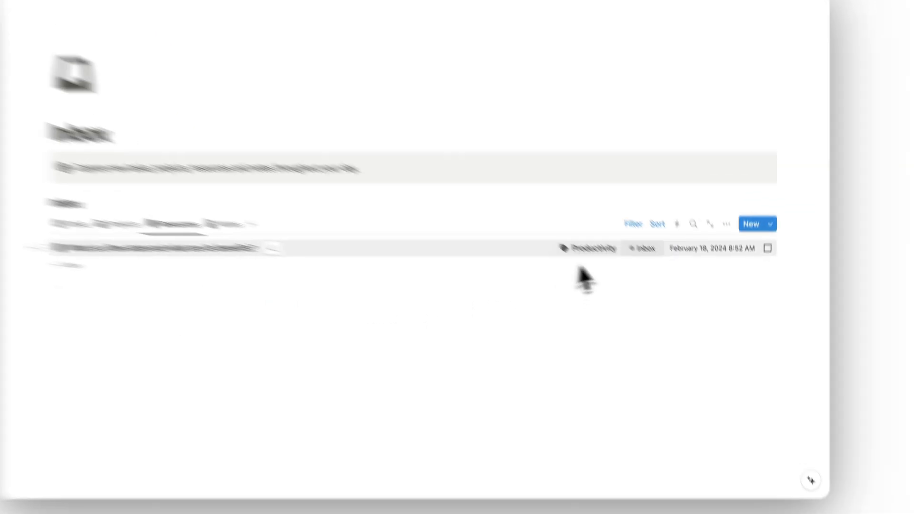
click(653, 264)
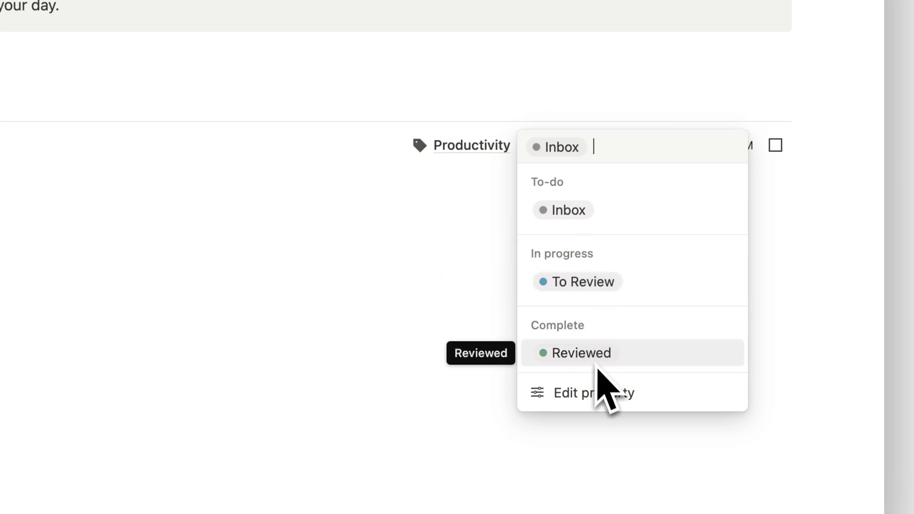
click(177, 291)
In the Notes view, keep the Productivity tools note at Inbox and go back to Second Brain.
click(291, 243)
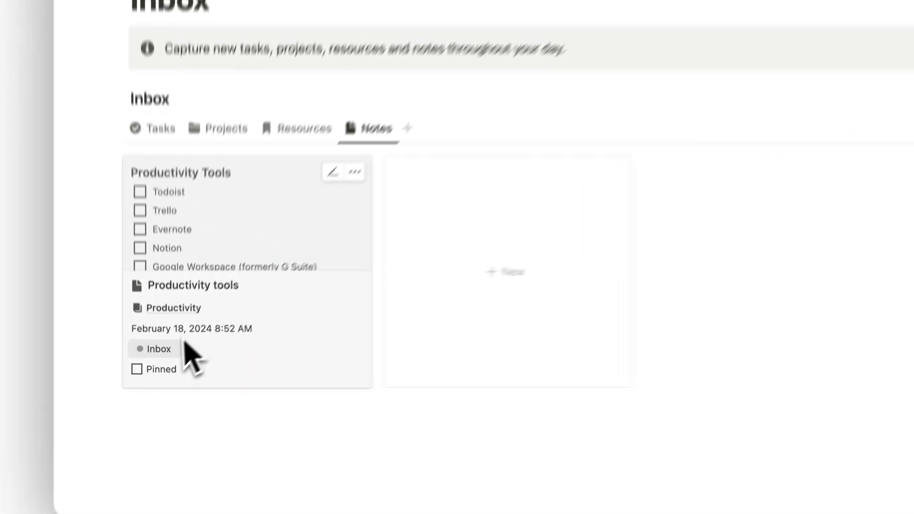
click(164, 378)
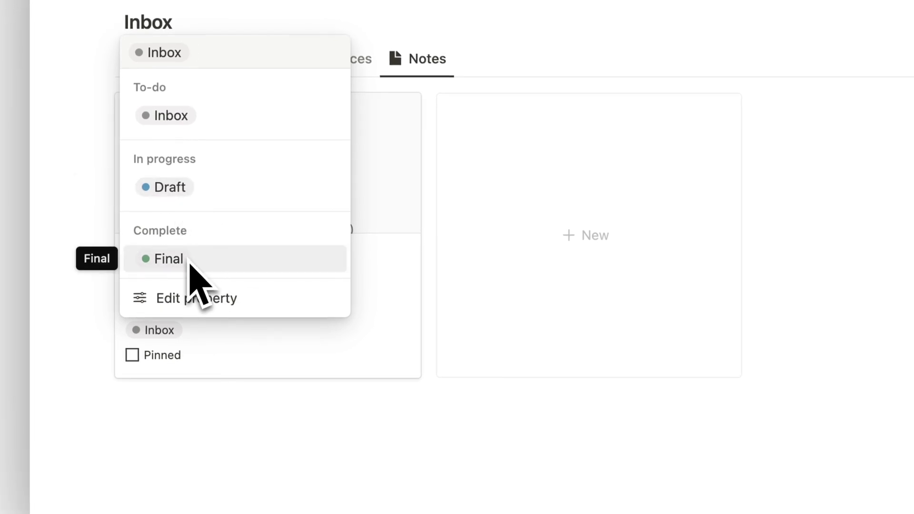
key(Escape)
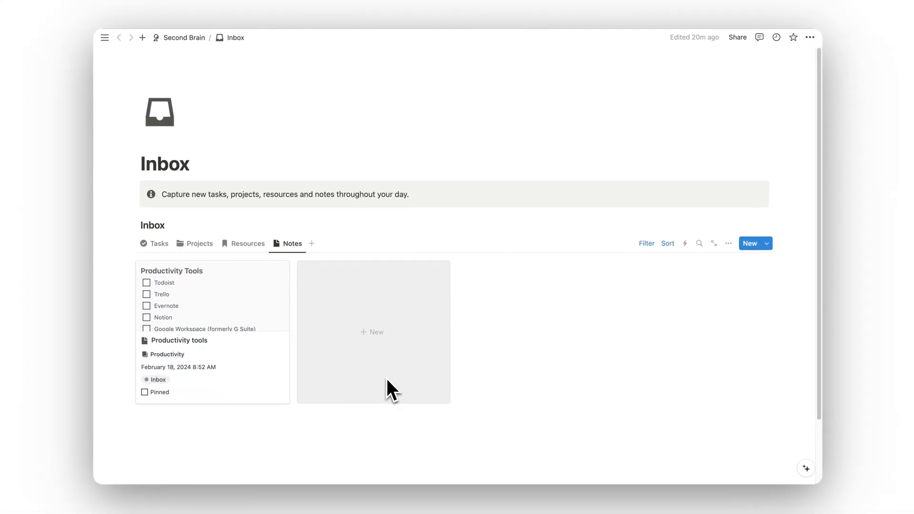
key(super+bracketleft)
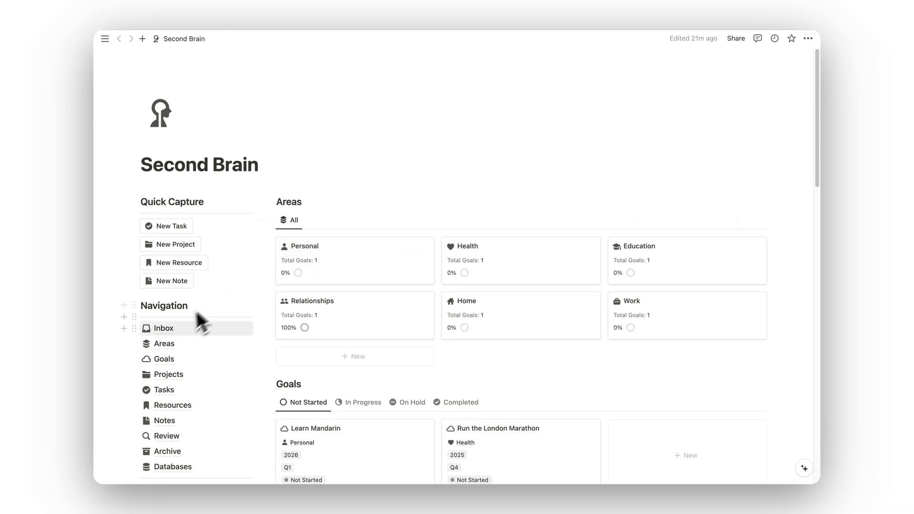
Open the Areas page from the Second Brain navigation list.
click(167, 347)
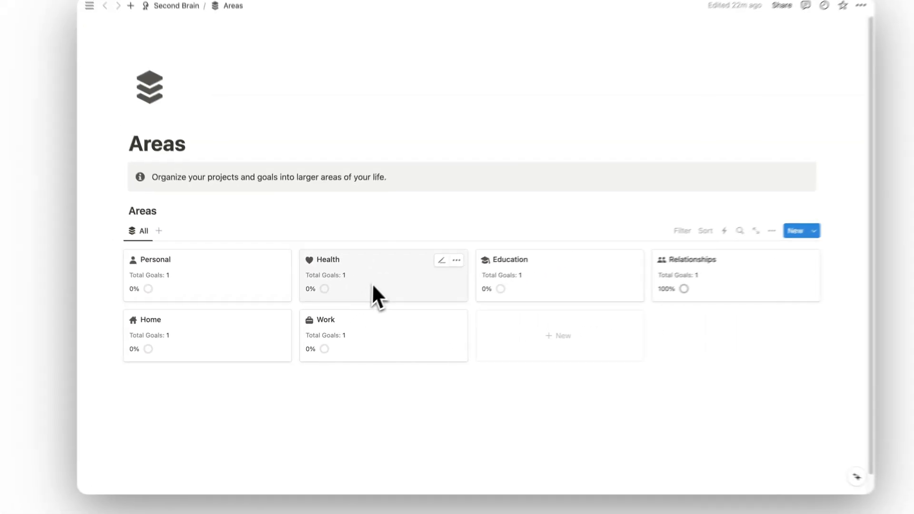
Open the Health area in peek and scroll to its marathon goal and training-plan project.
click(464, 214)
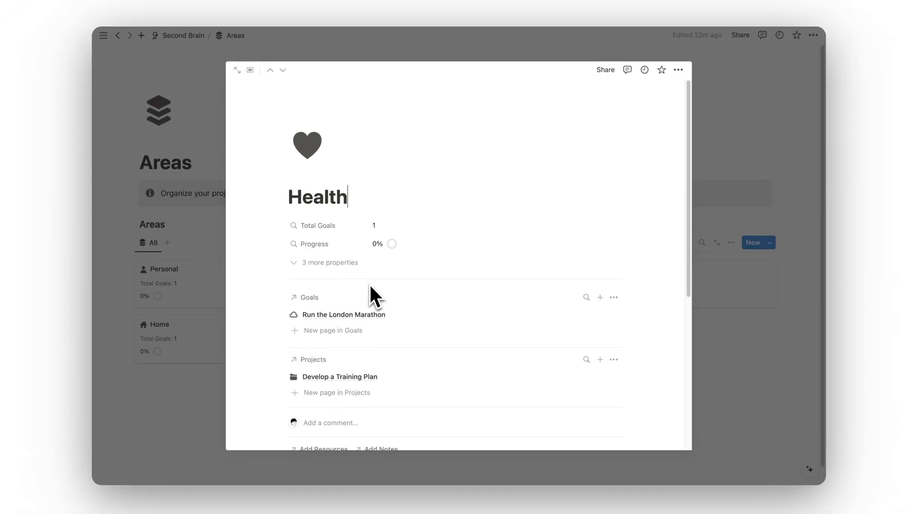
scroll(436, 314, down, 3)
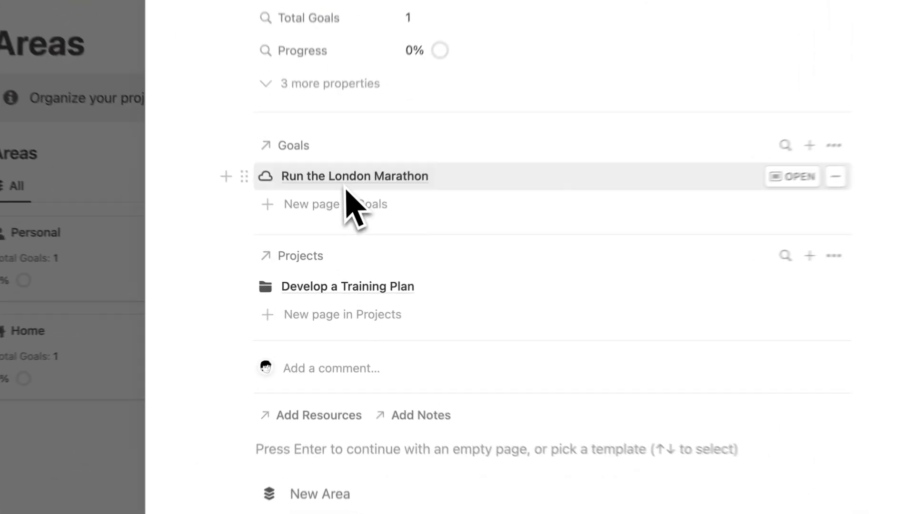
scroll(349, 295, down, 3)
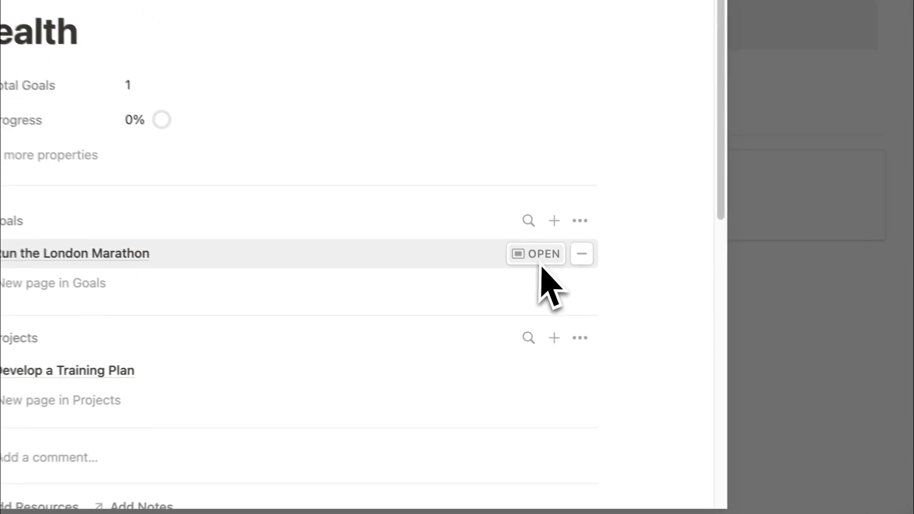
Review the Run the London Marathon goal in peek, then close it.
click(578, 304)
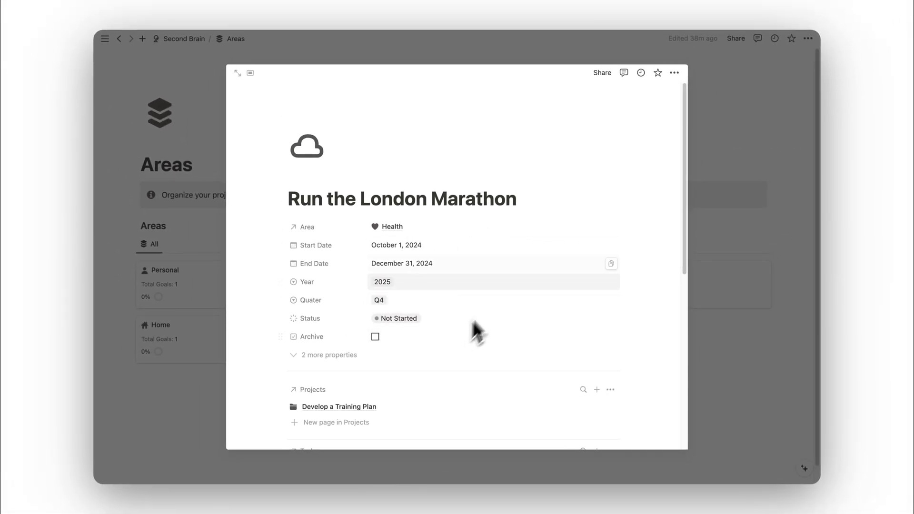
scroll(485, 324, down, 4)
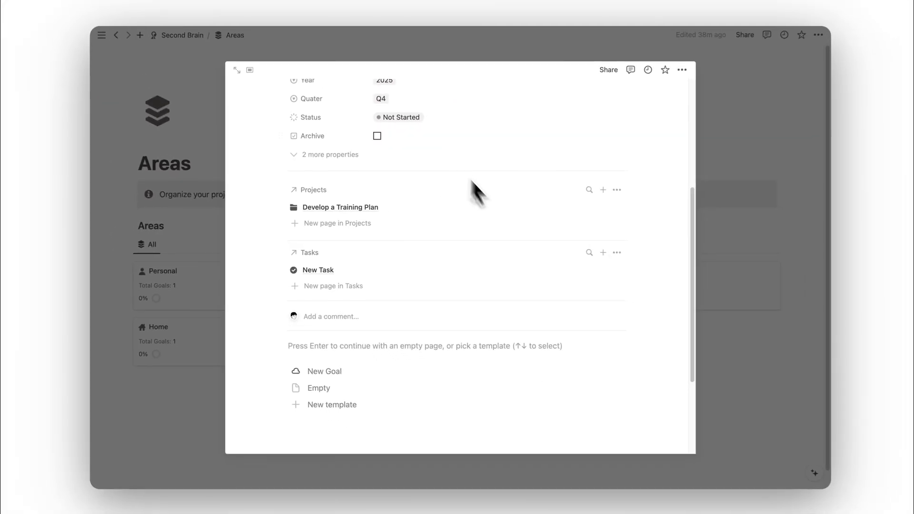
click(732, 206)
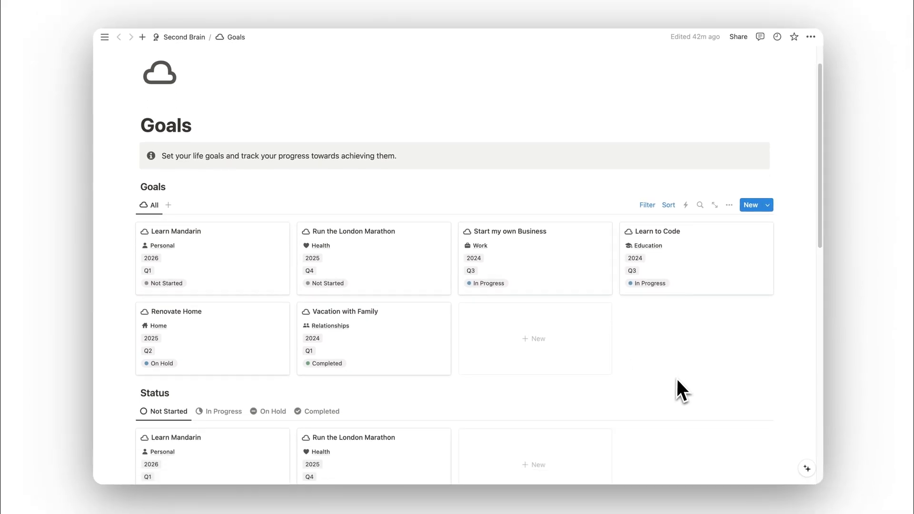
Check the Marathon goal's status and peek unchanged, then scroll to the Not Started status board.
scroll(676, 379, down, 2)
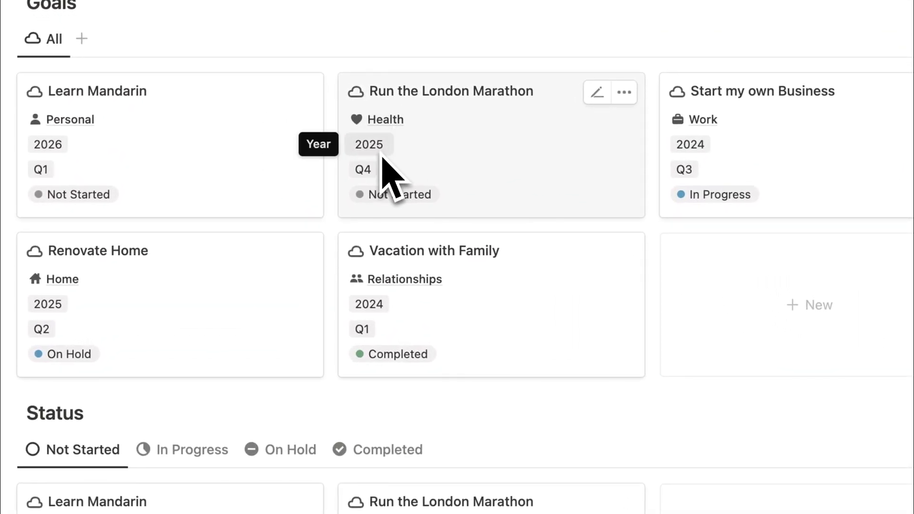
click(401, 204)
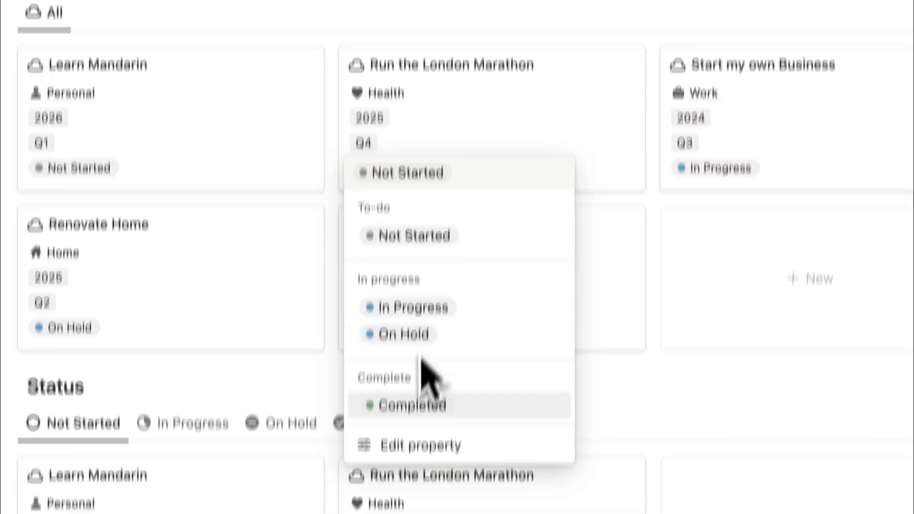
key(Escape)
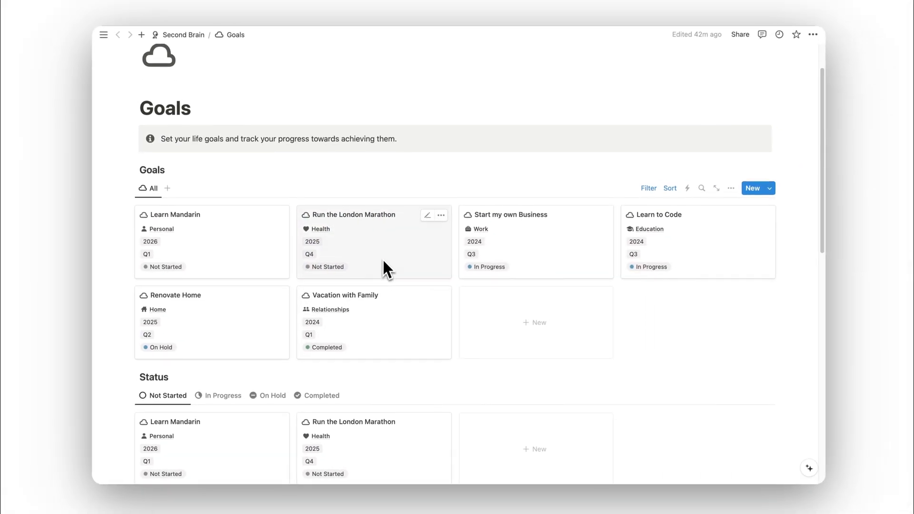
click(485, 100)
scroll(519, 335, down, 5)
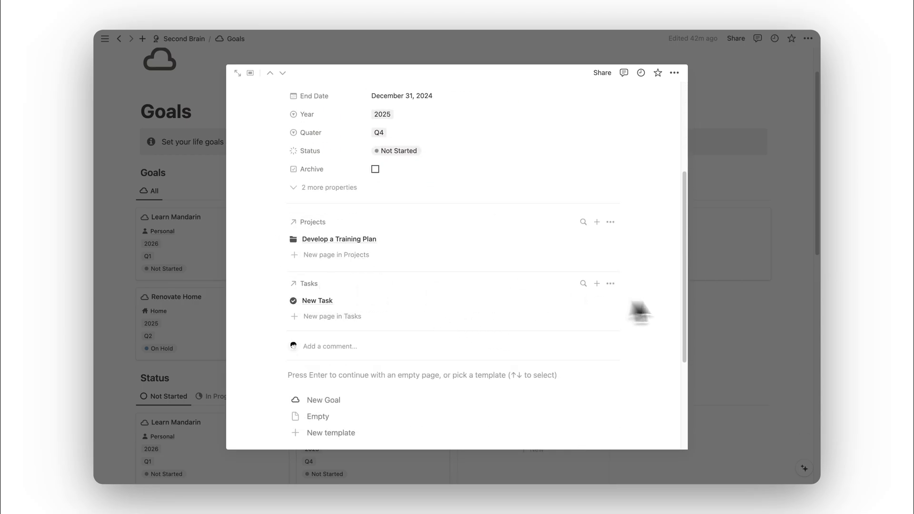
click(717, 291)
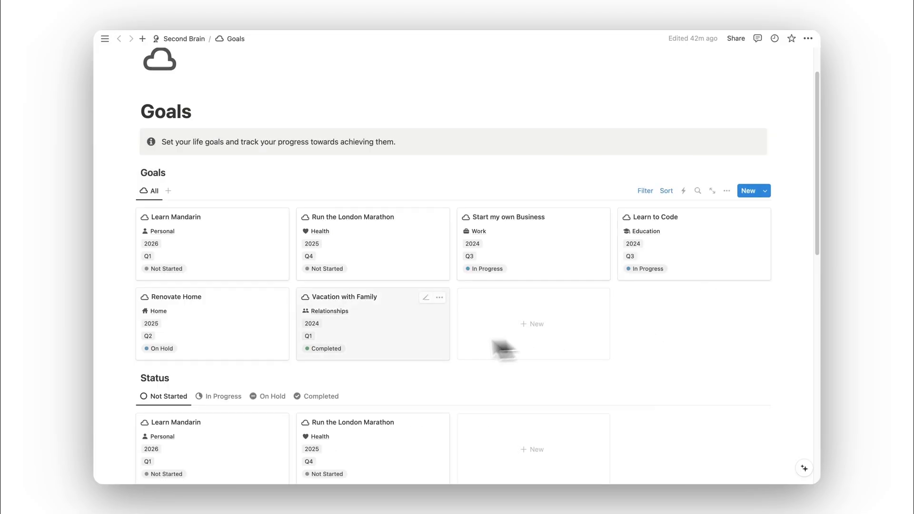
scroll(656, 289, down, 1)
scroll(662, 314, down, 5)
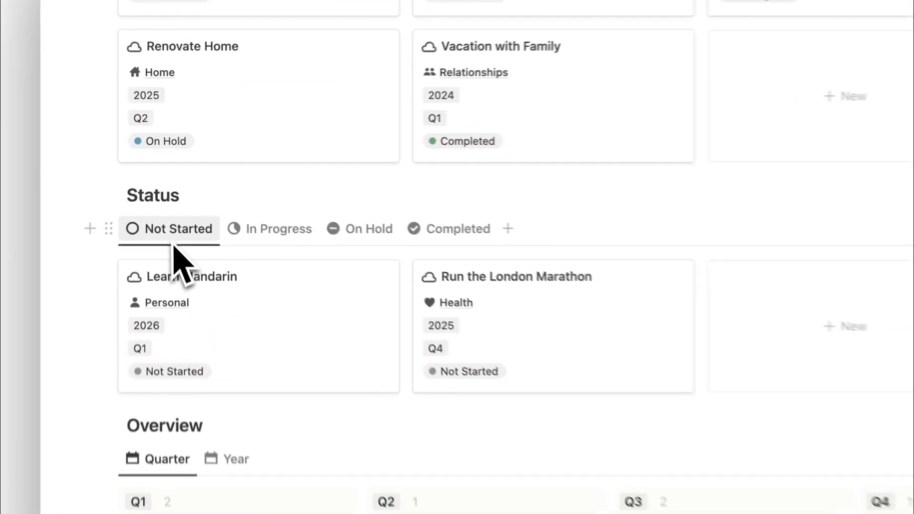
Browse the In Progress, On Hold and Completed goal status tabs.
click(290, 248)
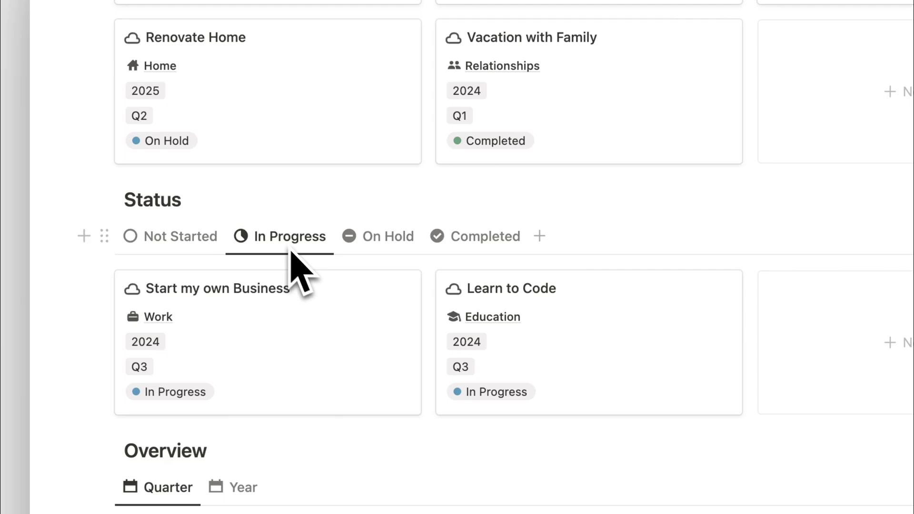
click(387, 263)
click(487, 249)
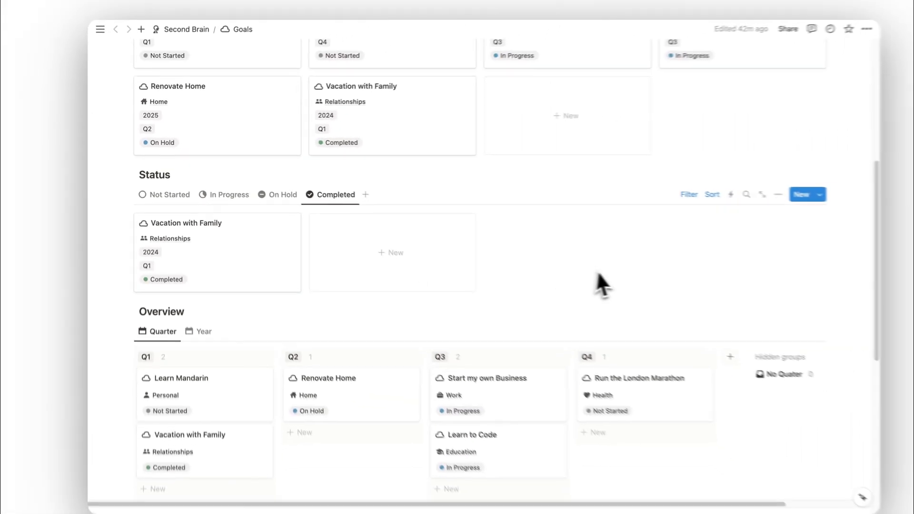
scroll(583, 266, down, 5)
scroll(575, 258, down, 2)
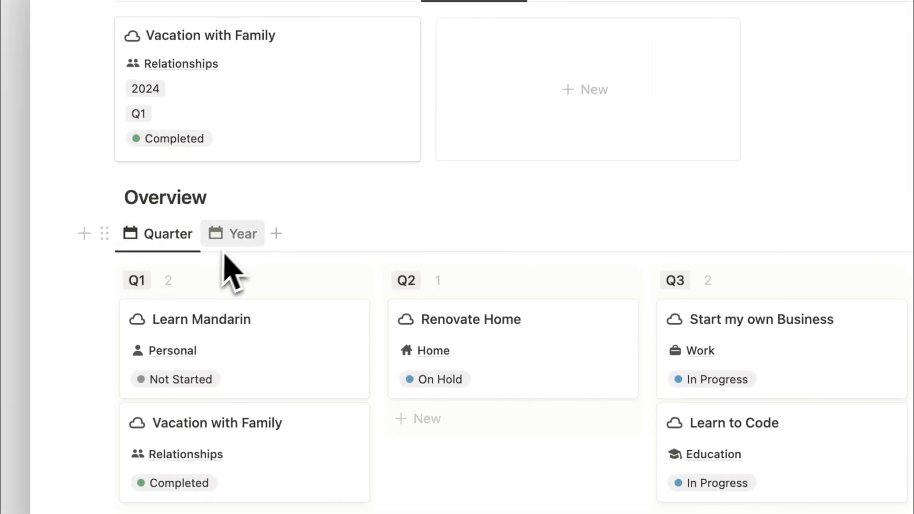
Group the overview by quarter, move Learn to Code to Q2 and Renovate Home to Q3, then regroup by year.
click(233, 238)
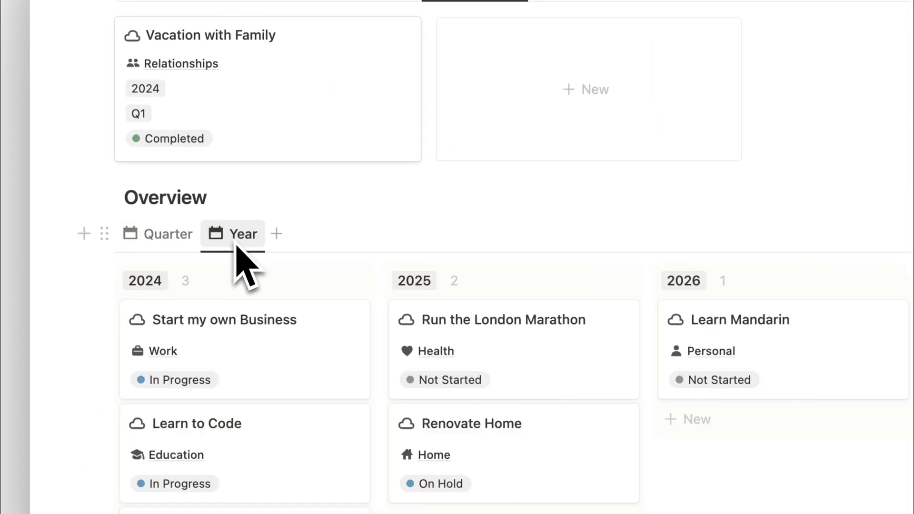
click(159, 233)
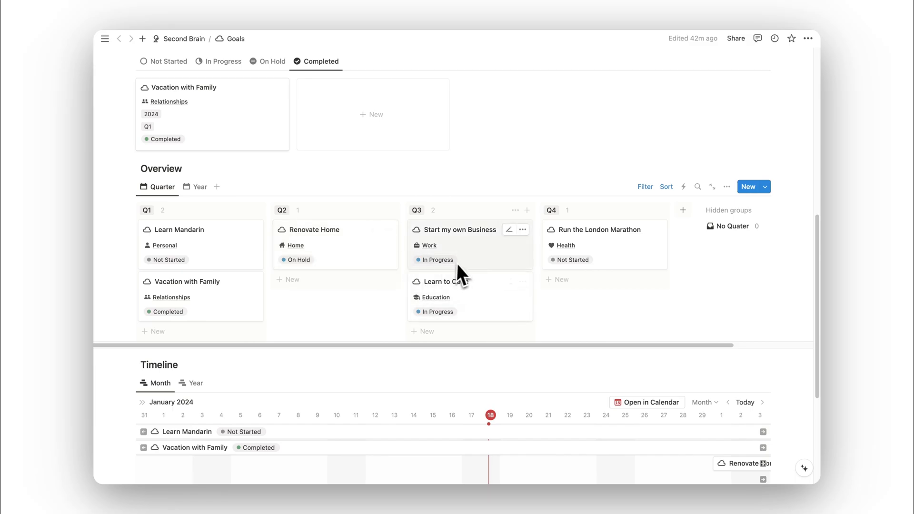
drag(518, 290, 474, 305)
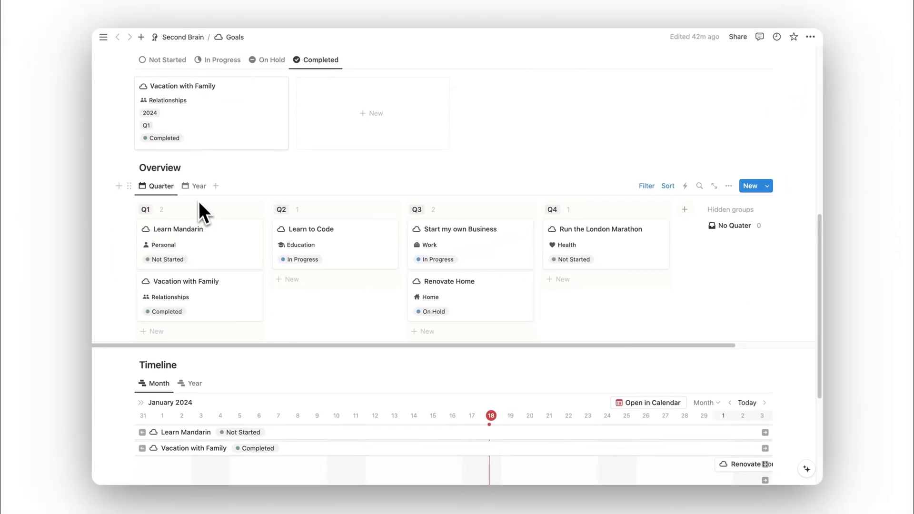
click(12, 43)
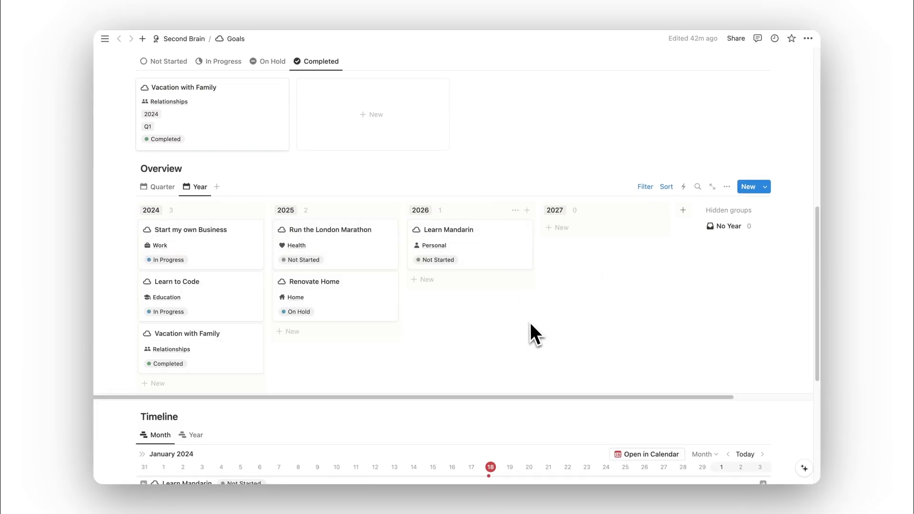
Scroll to the goals Timeline, scroll it sideways, and switch it to the Year scale.
scroll(589, 297, down, 5)
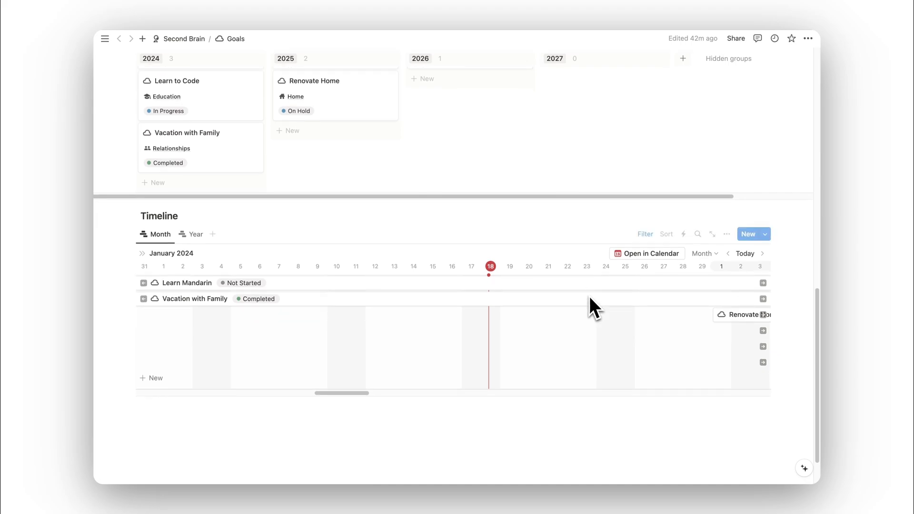
scroll(590, 299, down, 1)
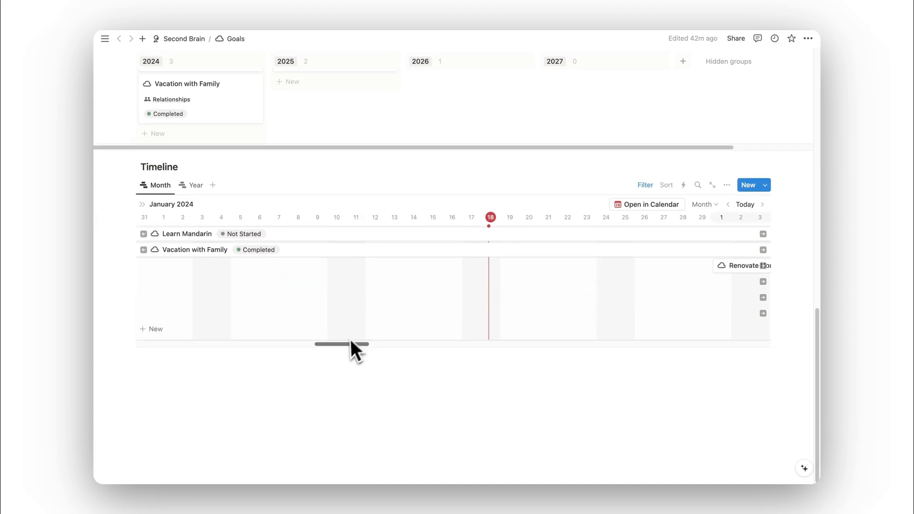
mouse_move(350, 343)
mouse_down()
mouse_move(382, 347)
mouse_move(369, 347)
mouse_up()
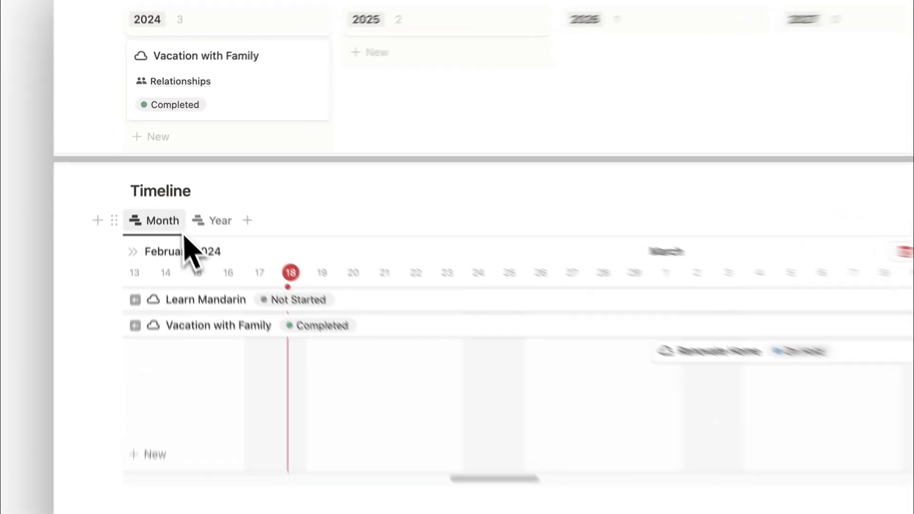
click(232, 251)
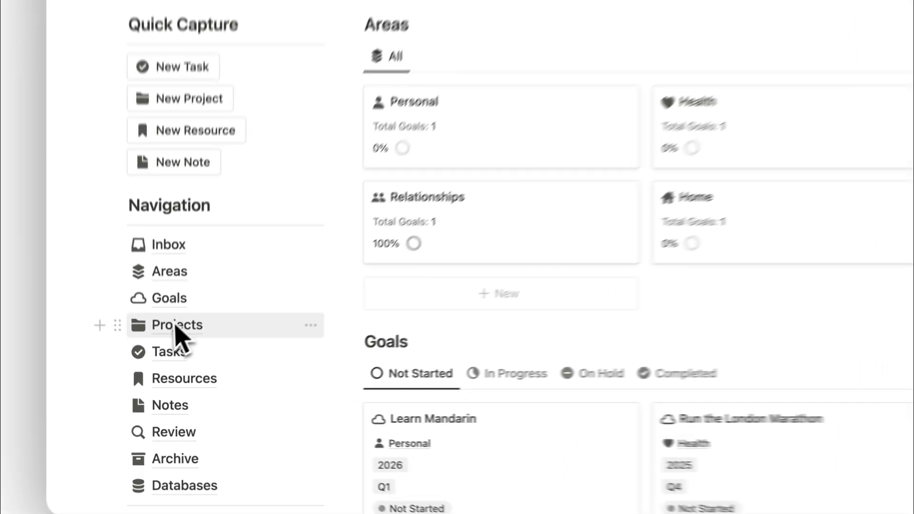
click(176, 325)
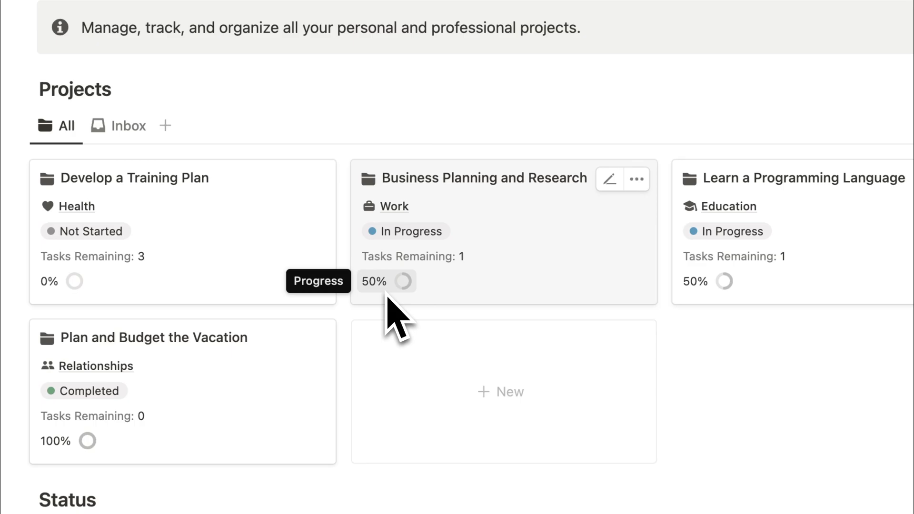
click(541, 257)
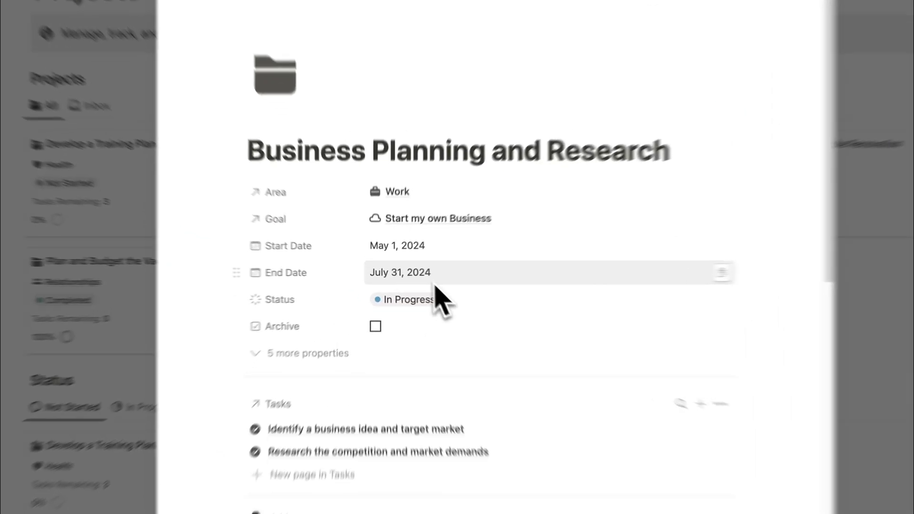
scroll(417, 276, down, 4)
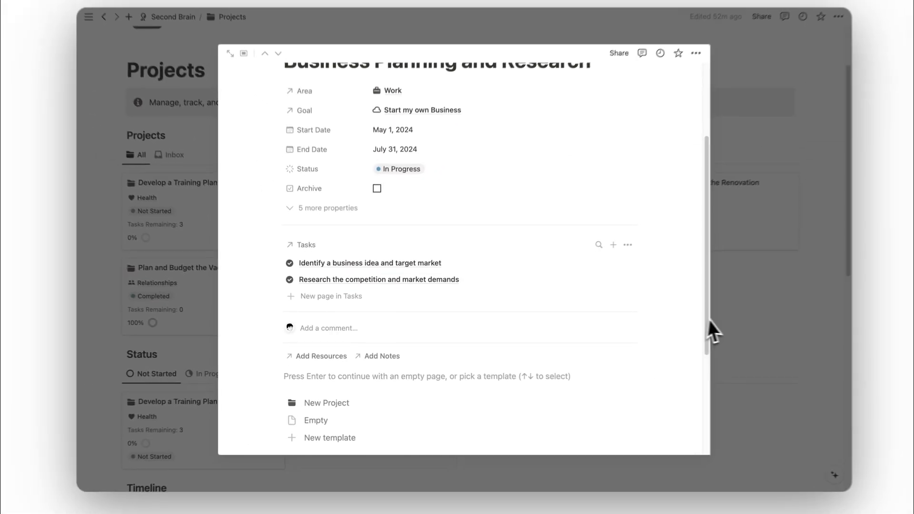
key(Escape)
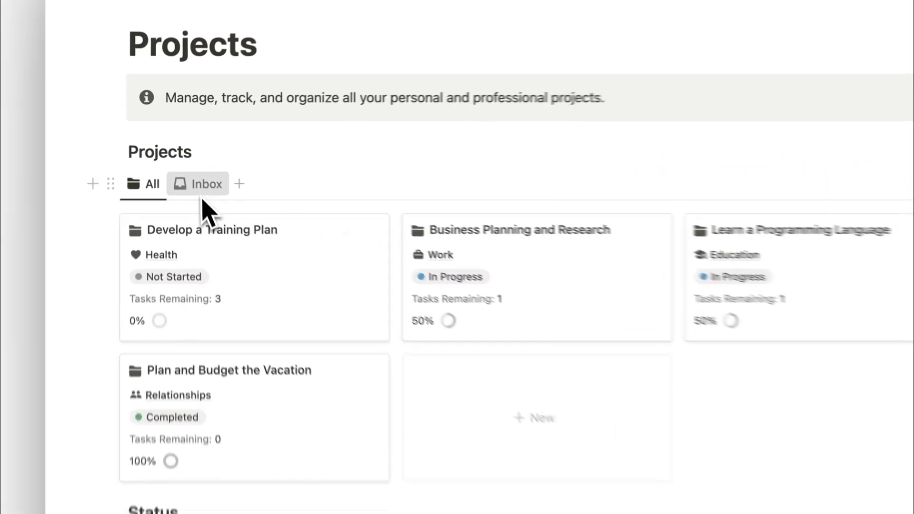
Filter the Projects board to Inbox, then view the On Hold and Completed projects.
click(183, 169)
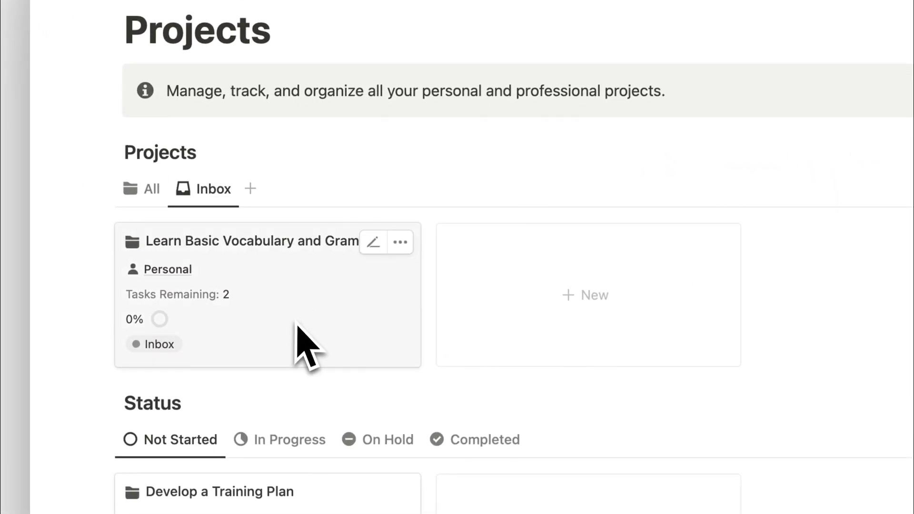
scroll(534, 306, down, 5)
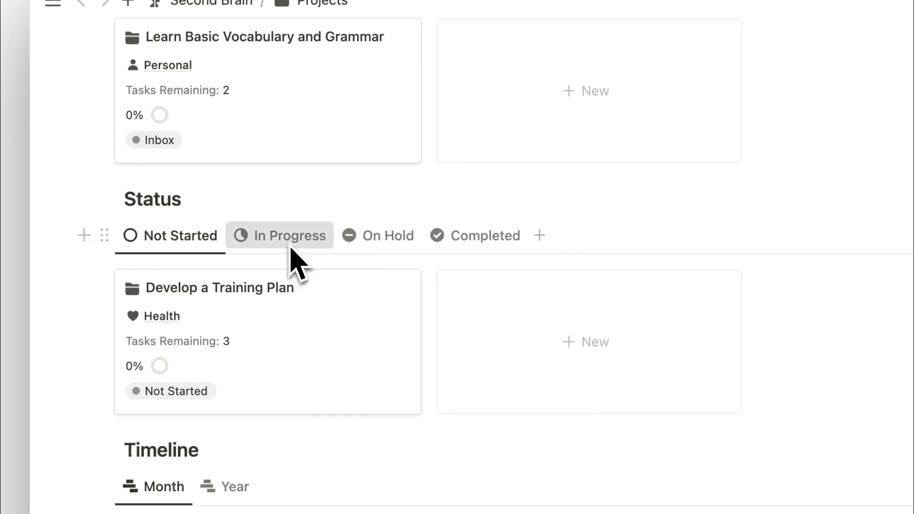
click(385, 242)
click(475, 242)
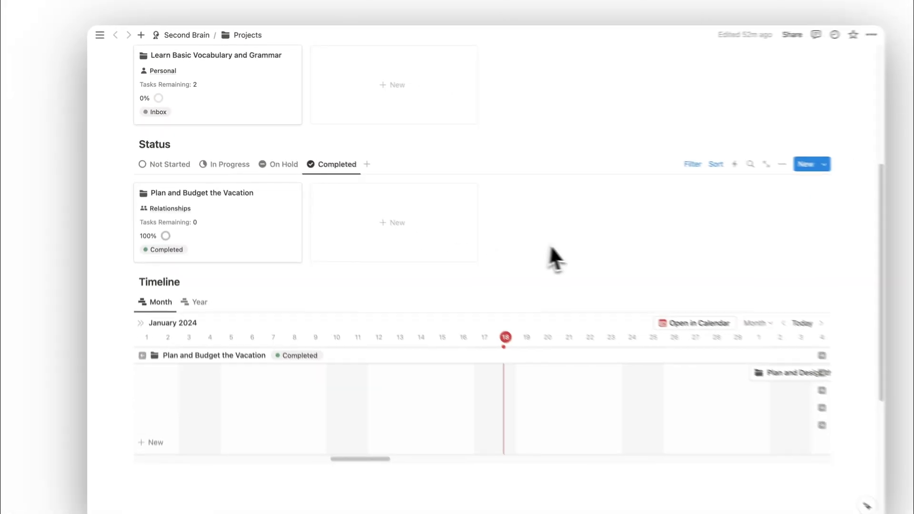
scroll(553, 250, down, 2)
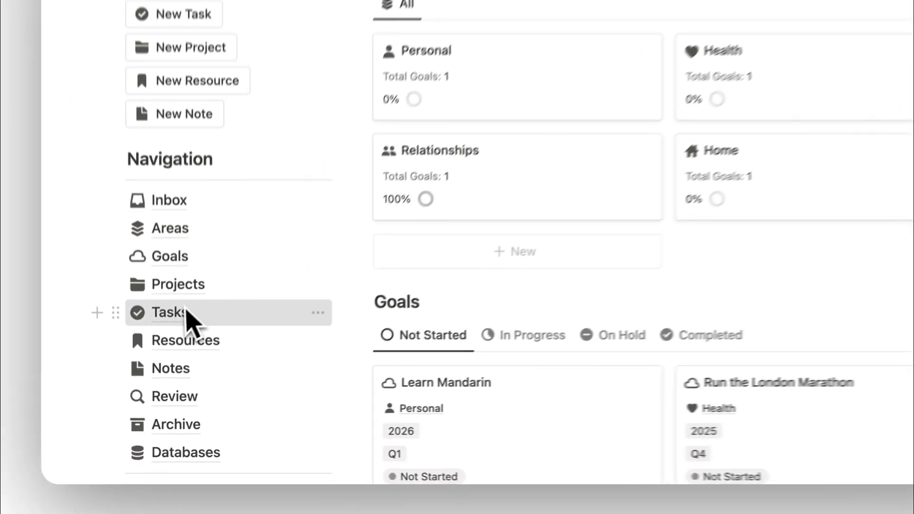
On the Tasks page, switch from Inbox to All tasks and scroll to today's To-Do List.
click(186, 312)
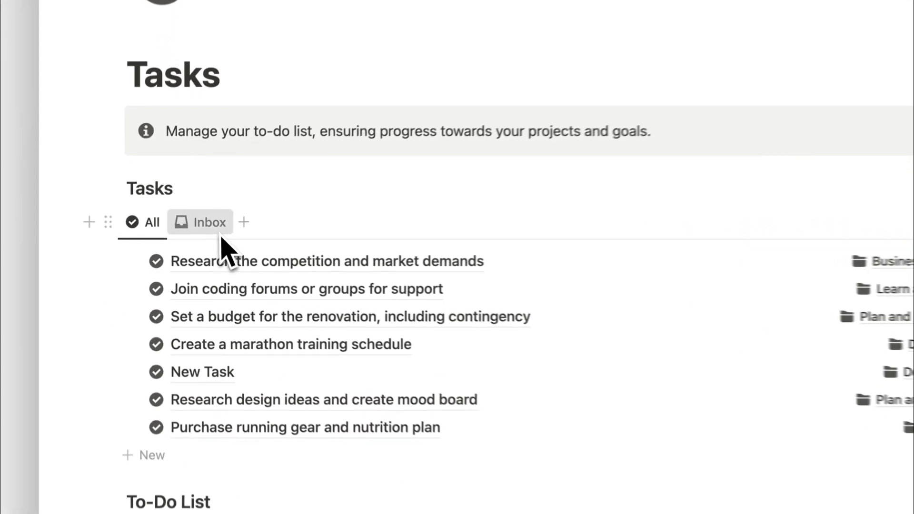
click(183, 244)
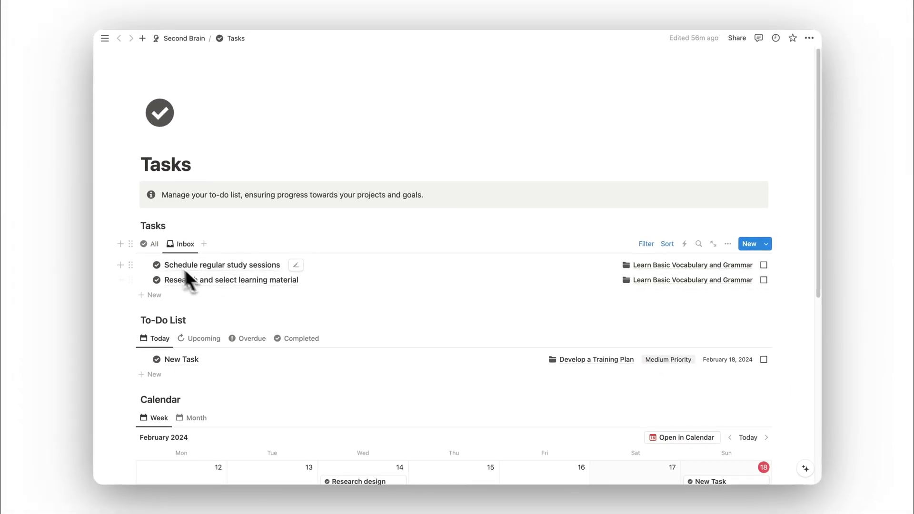
click(152, 240)
scroll(391, 333, down, 5)
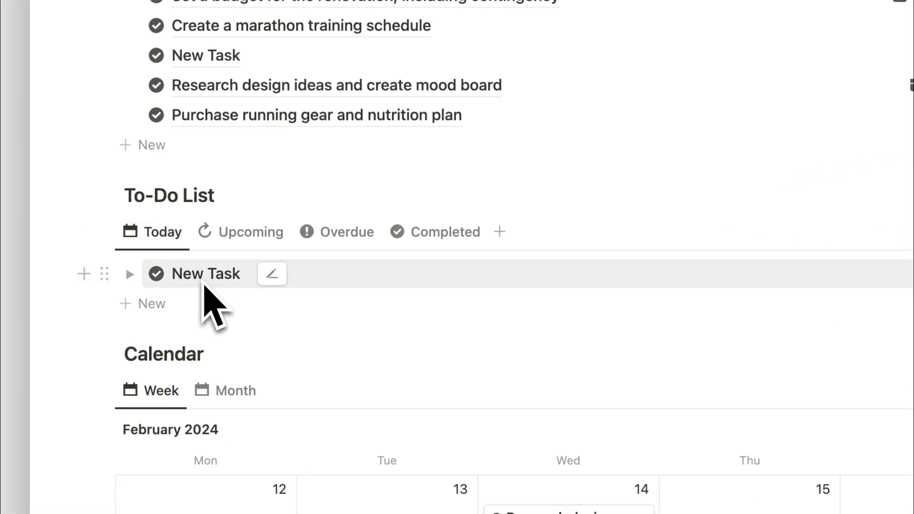
Browse the Upcoming, Overdue and Completed to-dos, and mark New Task complete.
click(246, 242)
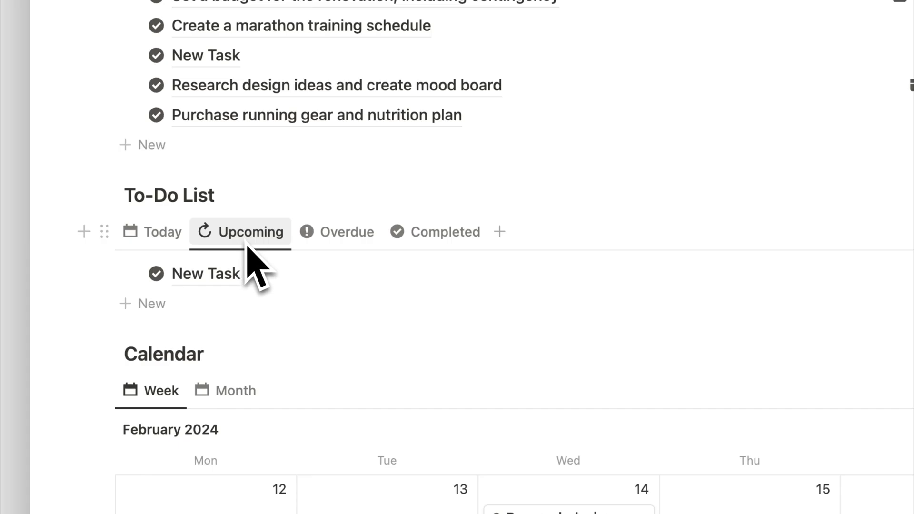
click(345, 258)
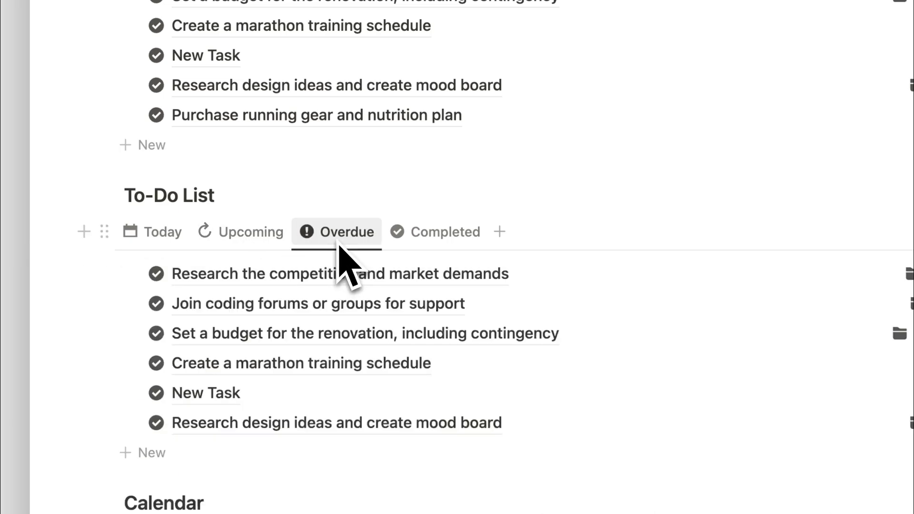
click(449, 244)
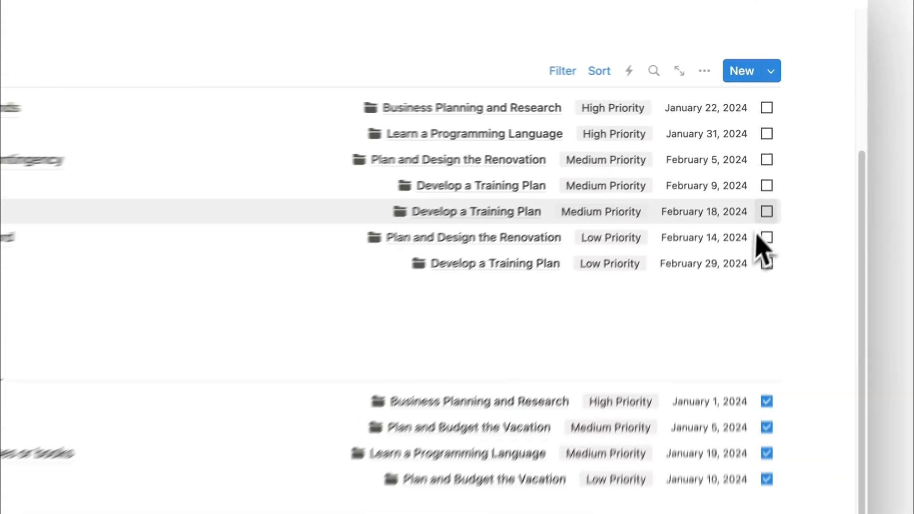
click(763, 163)
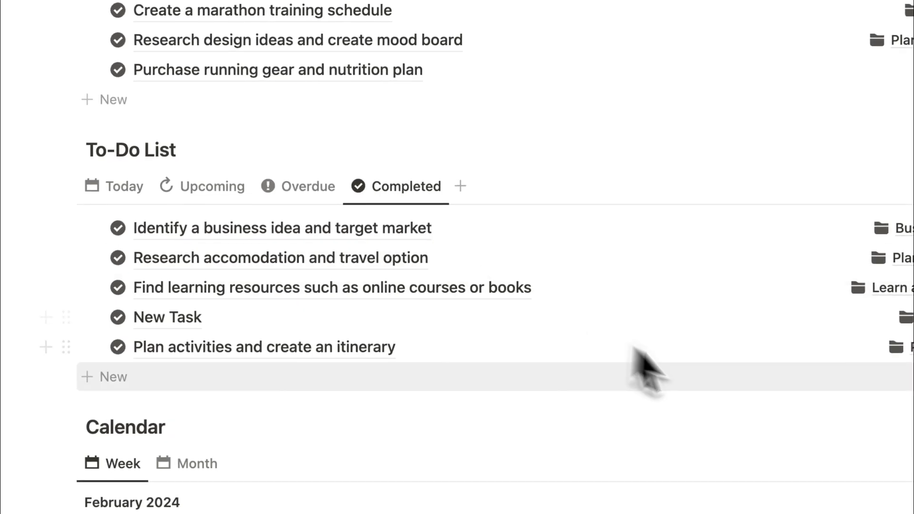
scroll(645, 368, down, 3)
Drag New Task to Saturday and back, then show the calendar by month for January 2024.
mouse_move(733, 241)
mouse_down()
mouse_move(581, 243)
mouse_move(716, 237)
mouse_move(725, 228)
mouse_up()
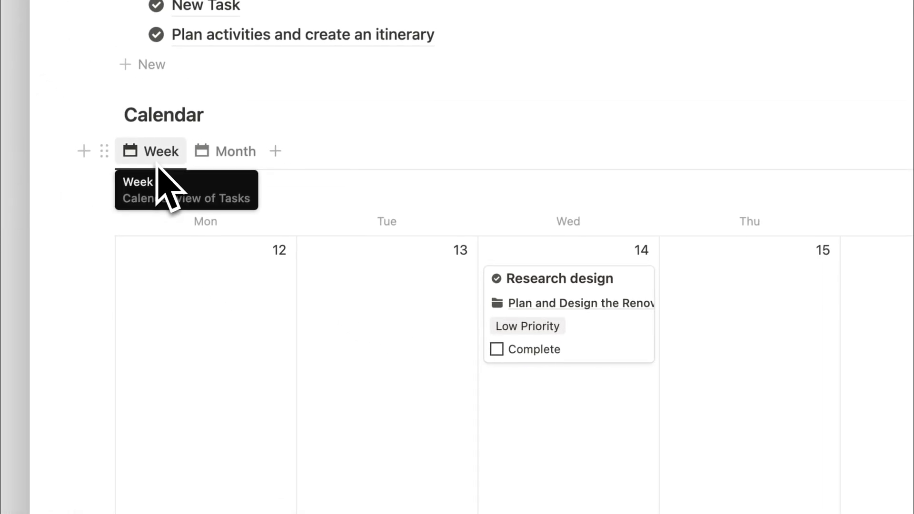
click(230, 157)
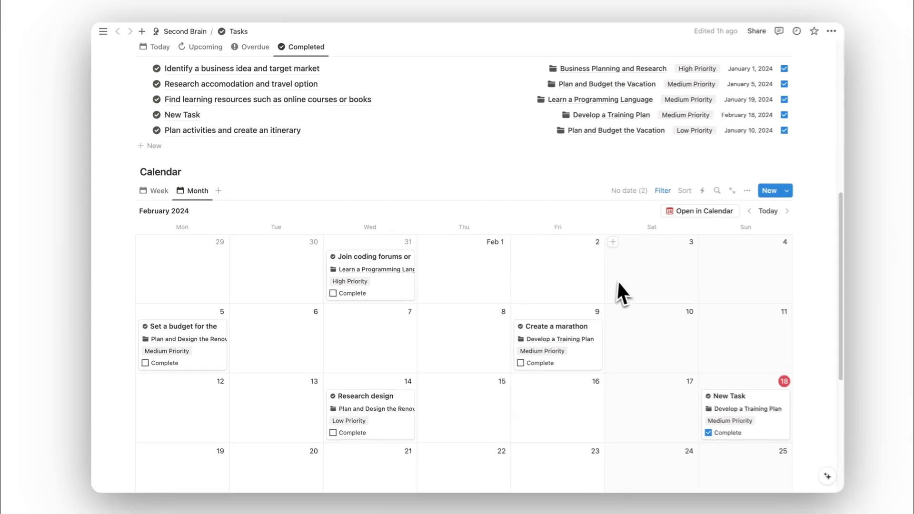
click(728, 95)
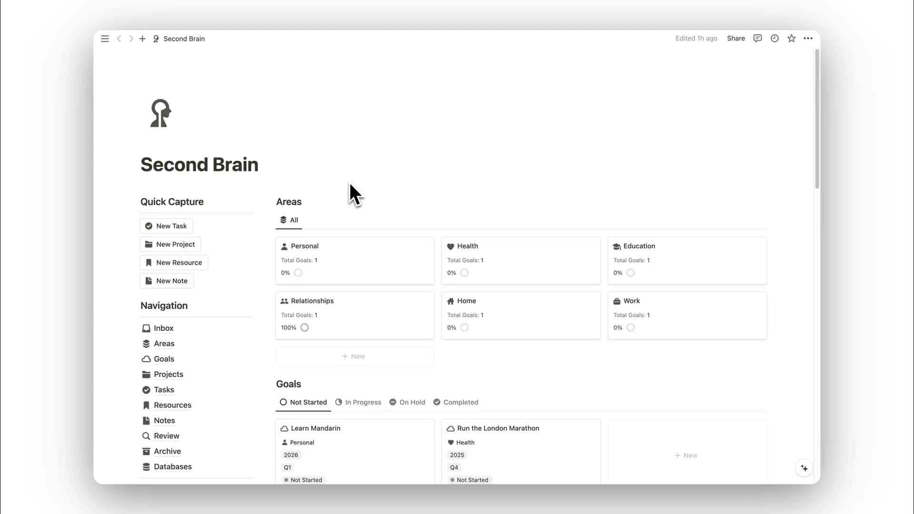
scroll(350, 194, down, 3)
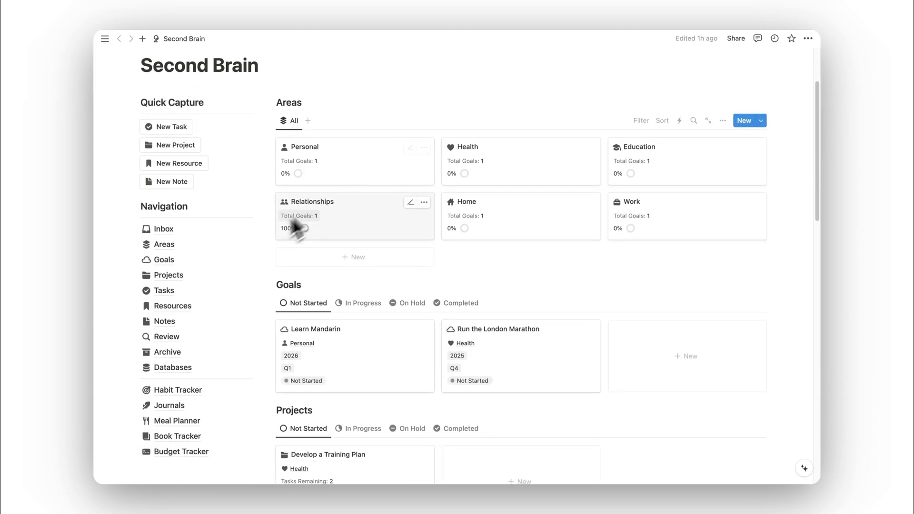
Open the Resources page and preview the Productivity topic before closing it.
click(203, 290)
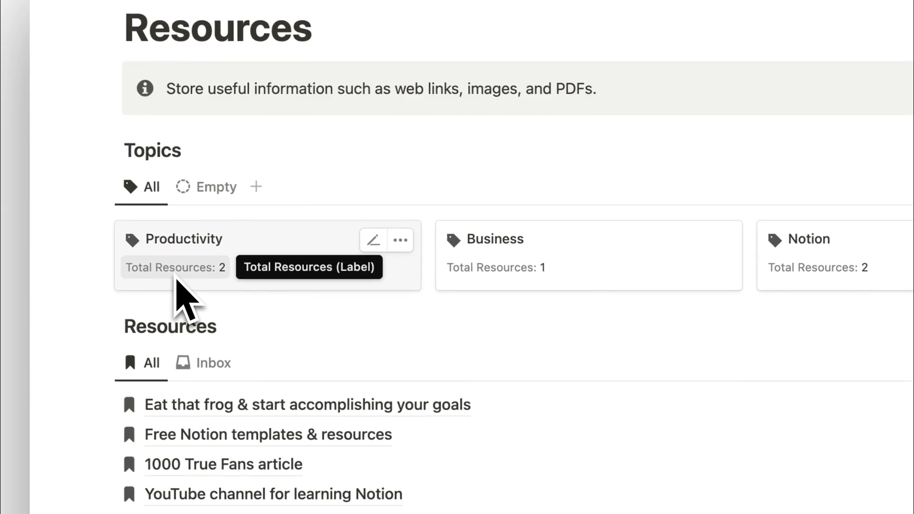
click(300, 283)
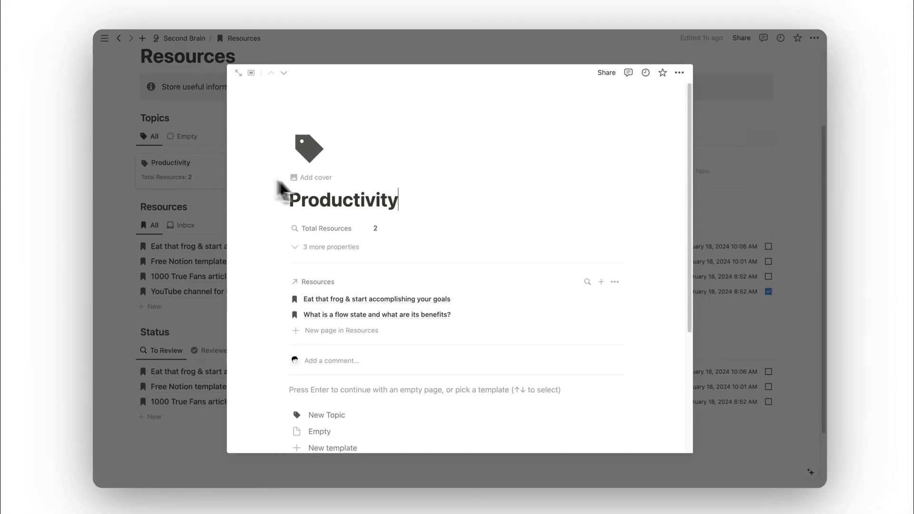
scroll(483, 269, down, 2)
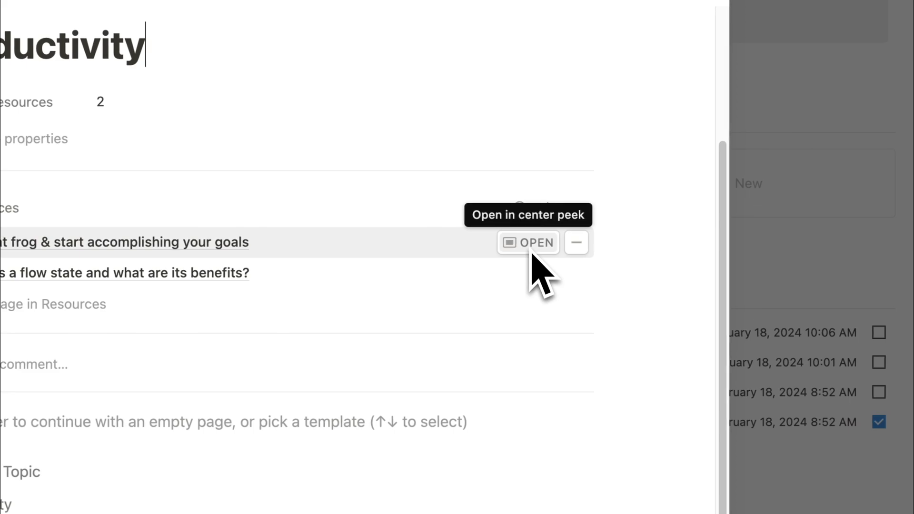
key(Escape)
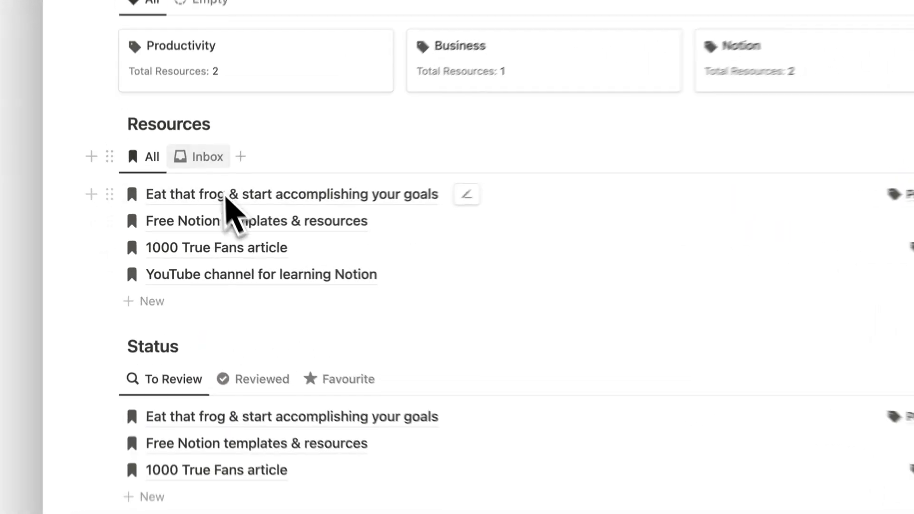
Browse the Inbox, Reviewed, Favourite and To Review views, and favourite Eat that frog.
click(202, 158)
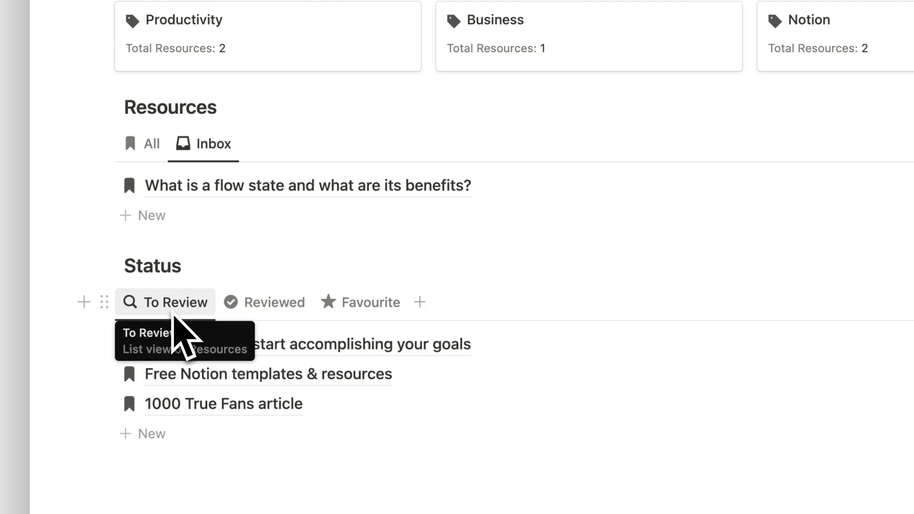
click(268, 310)
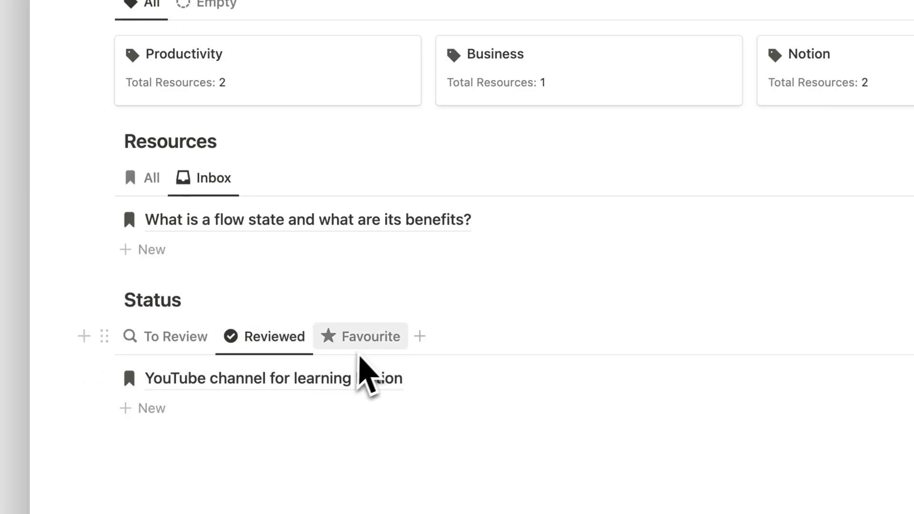
click(365, 349)
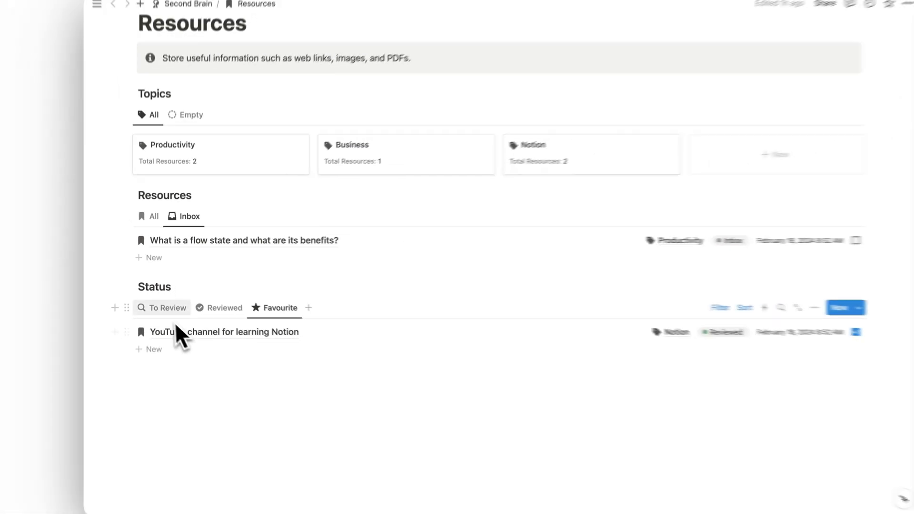
click(169, 337)
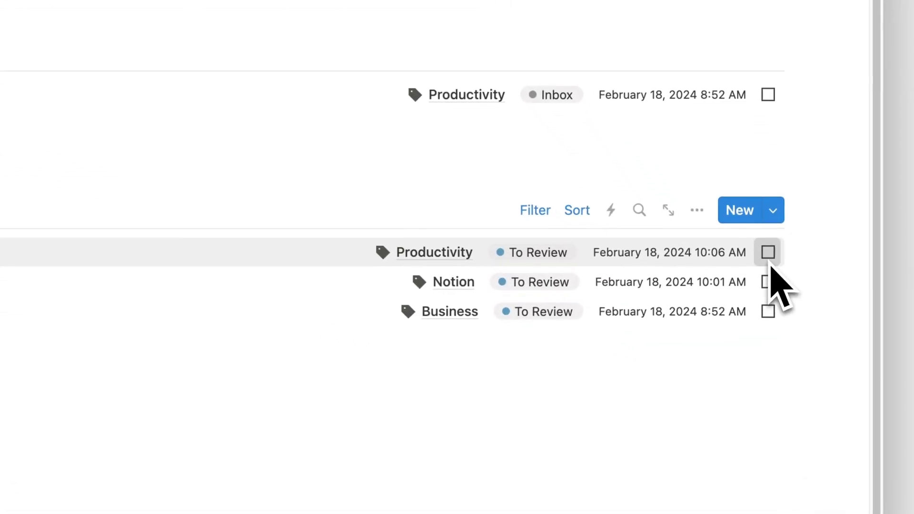
click(762, 306)
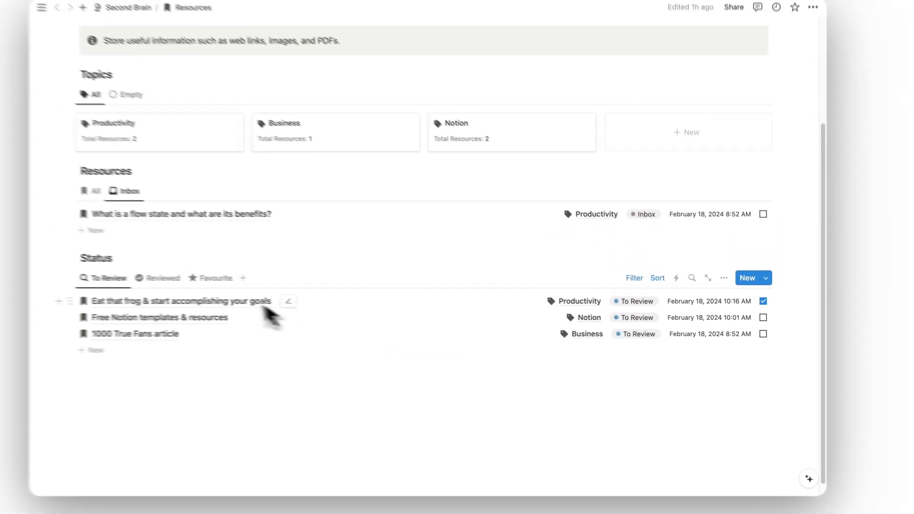
click(261, 291)
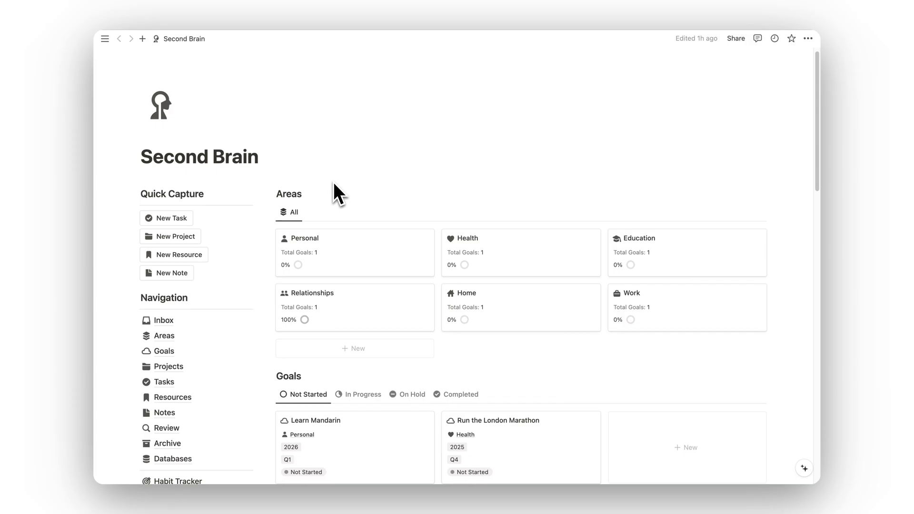
Open Notes, preview the Productivity notebook, and switch between the Inbox and All notes views.
scroll(332, 192, down, 3)
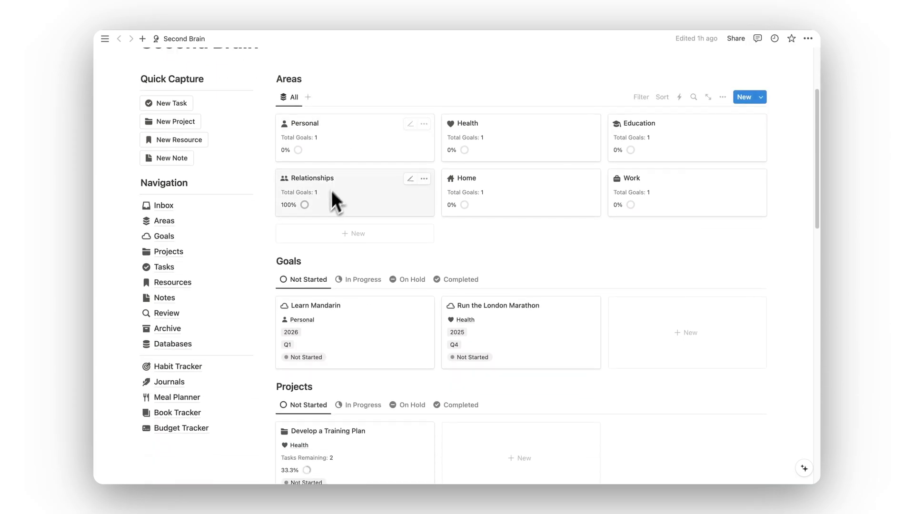
click(202, 297)
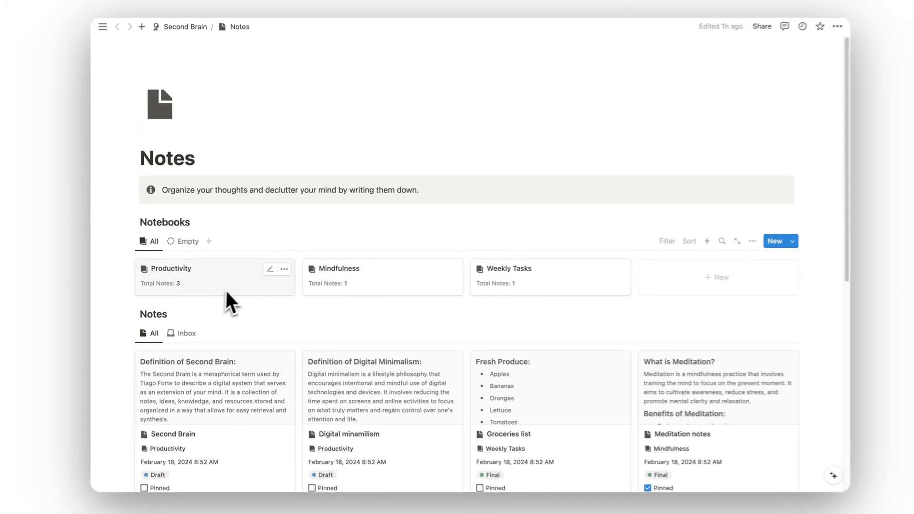
click(302, 261)
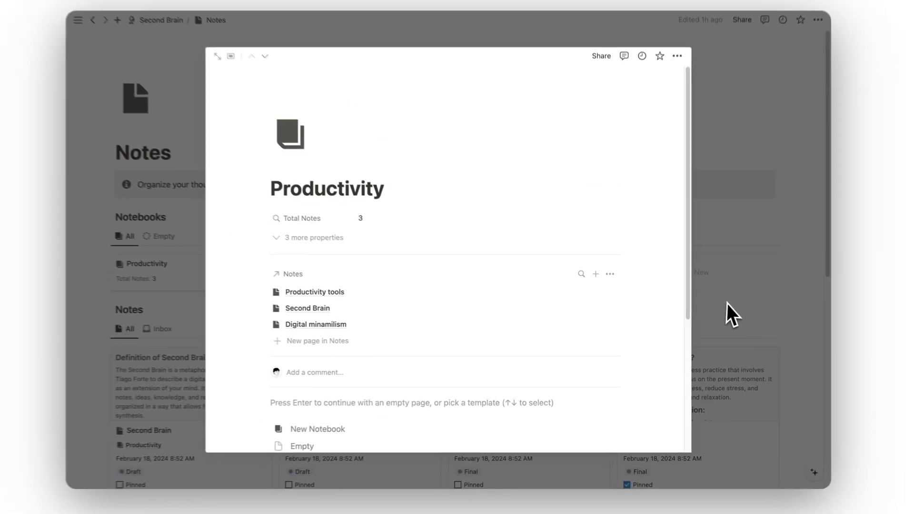
click(833, 238)
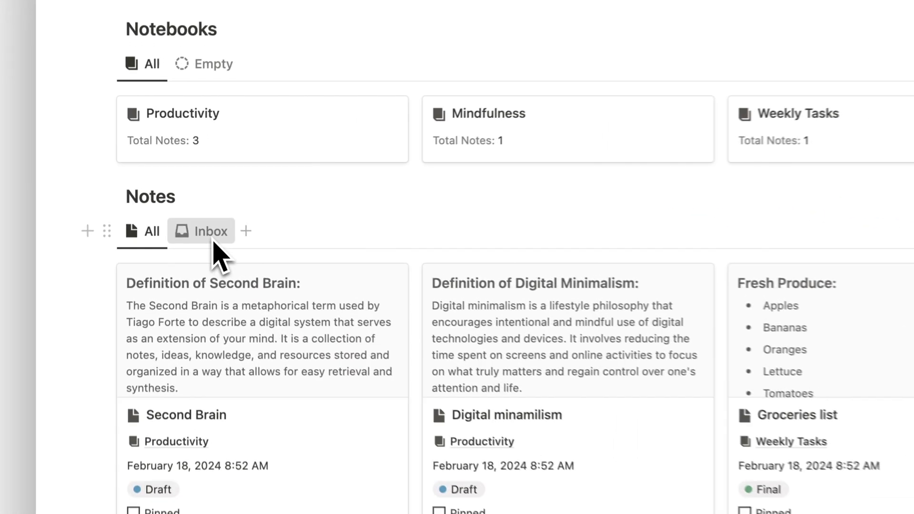
click(184, 219)
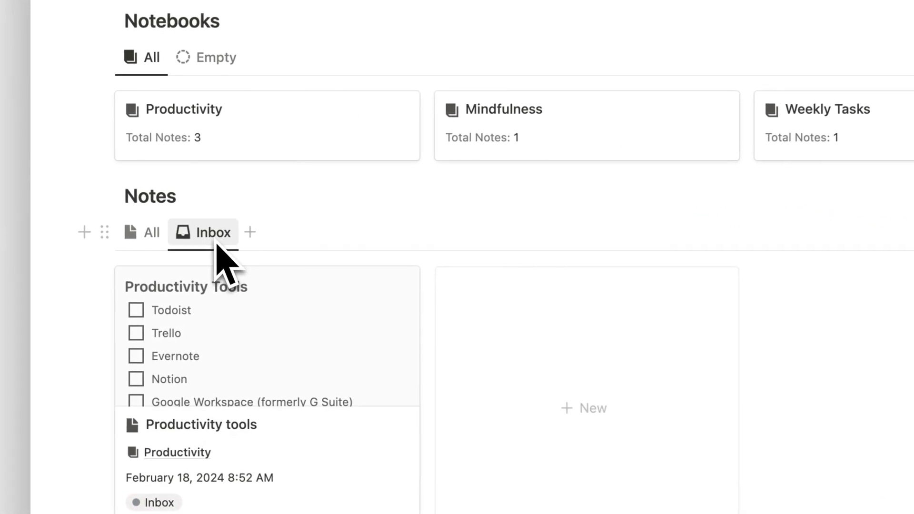
click(149, 223)
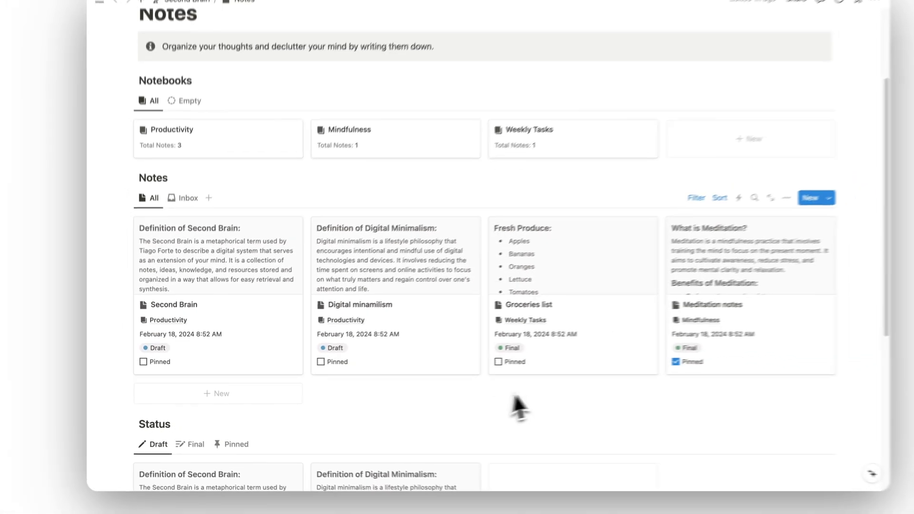
Check the Final, Pinned and Draft views, then pin Second Brain and confirm it under Pinned.
scroll(509, 395, down, 4)
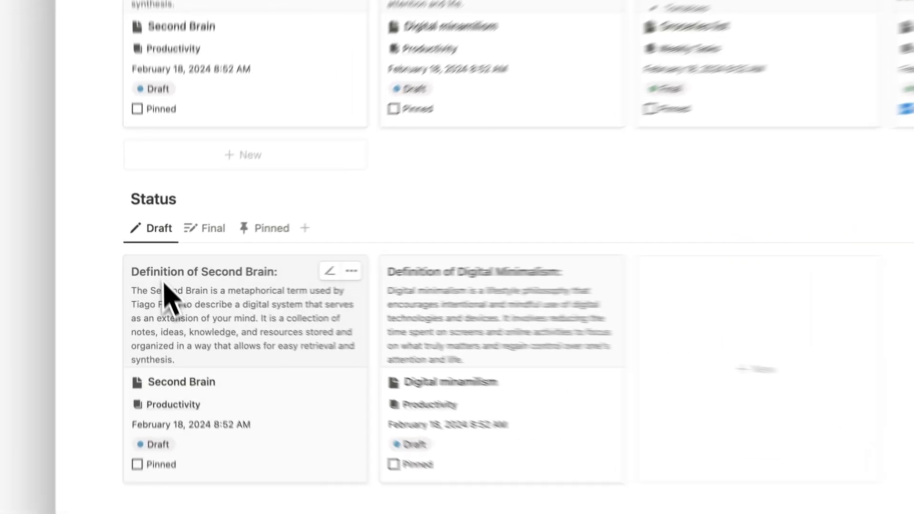
click(189, 258)
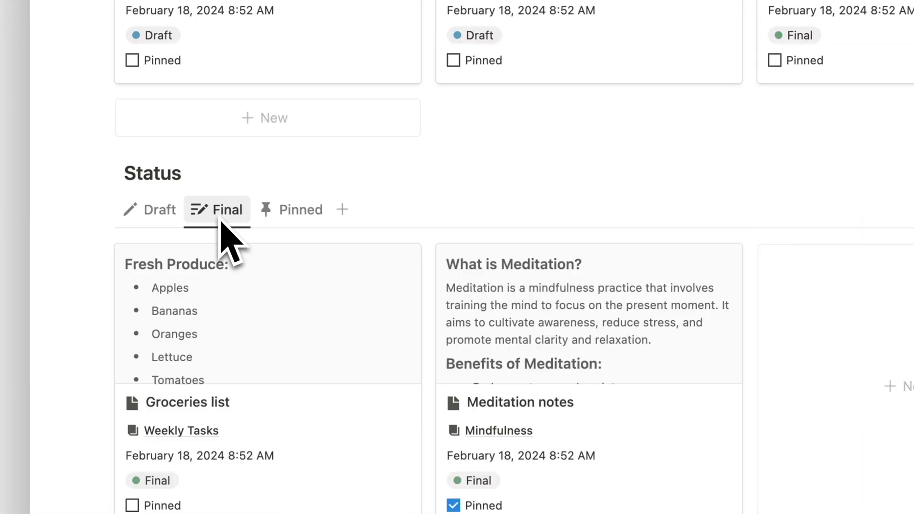
click(286, 219)
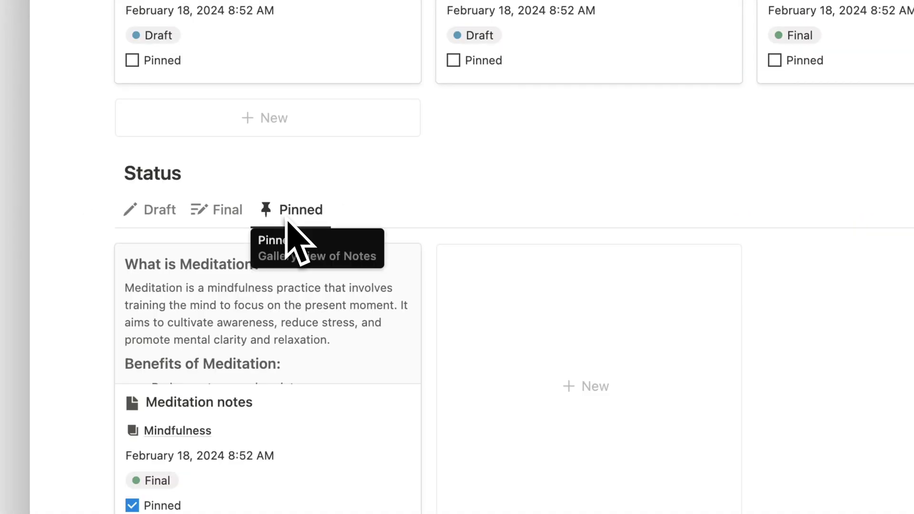
click(150, 210)
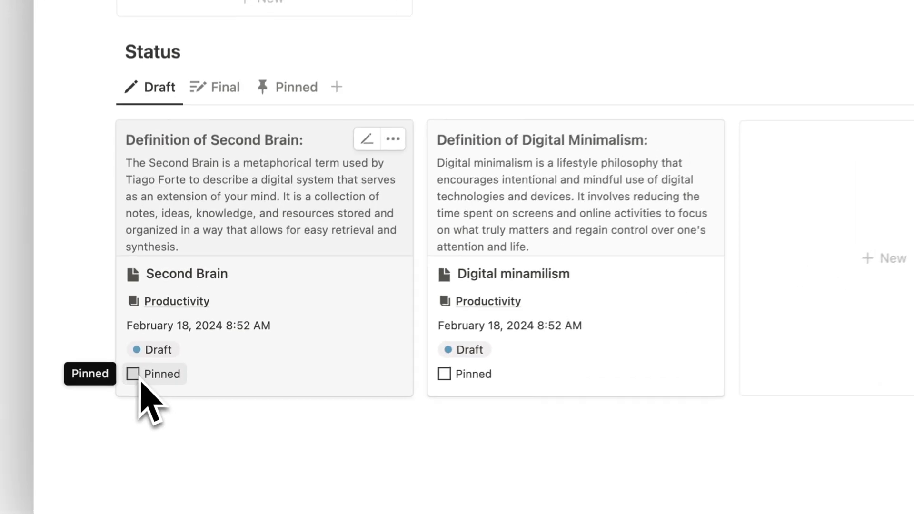
click(136, 376)
scroll(273, 163, up, 2)
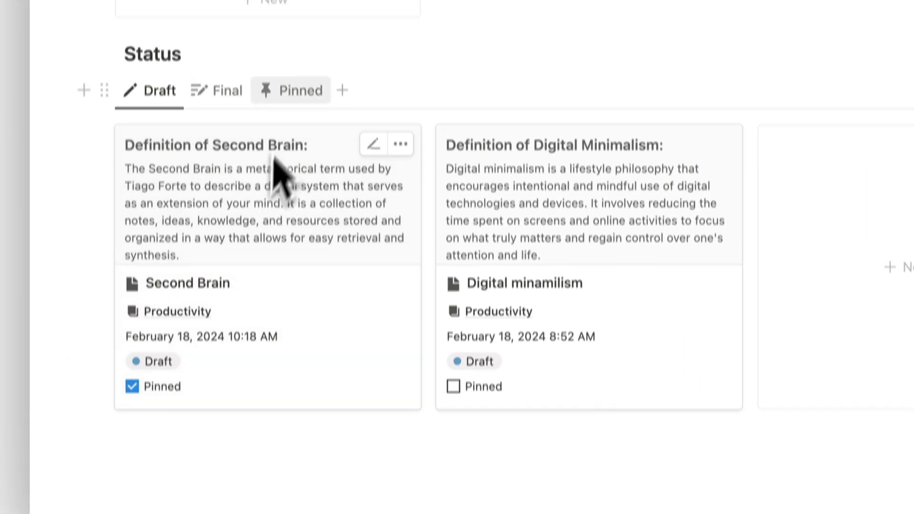
click(292, 139)
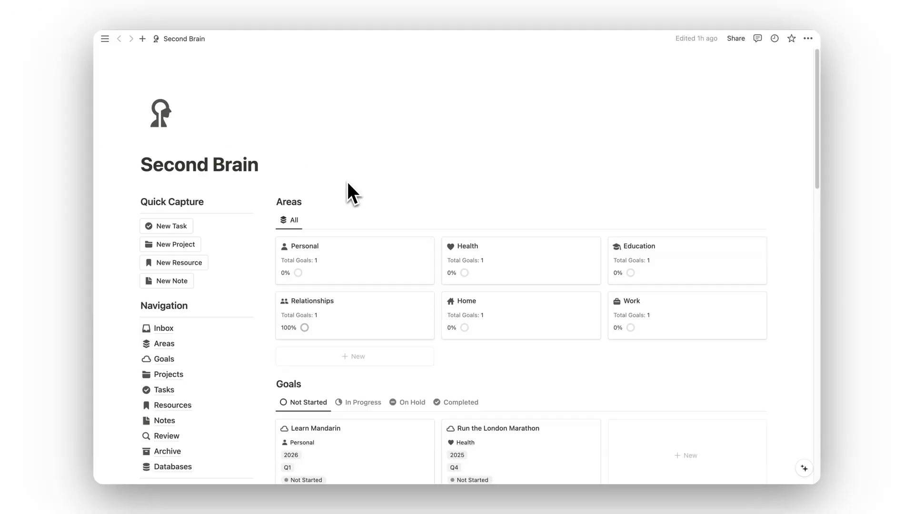
On the Review page, expand Review the Past Week, Archive & Clean Up and Prepare the Next Week.
scroll(347, 190, down, 3)
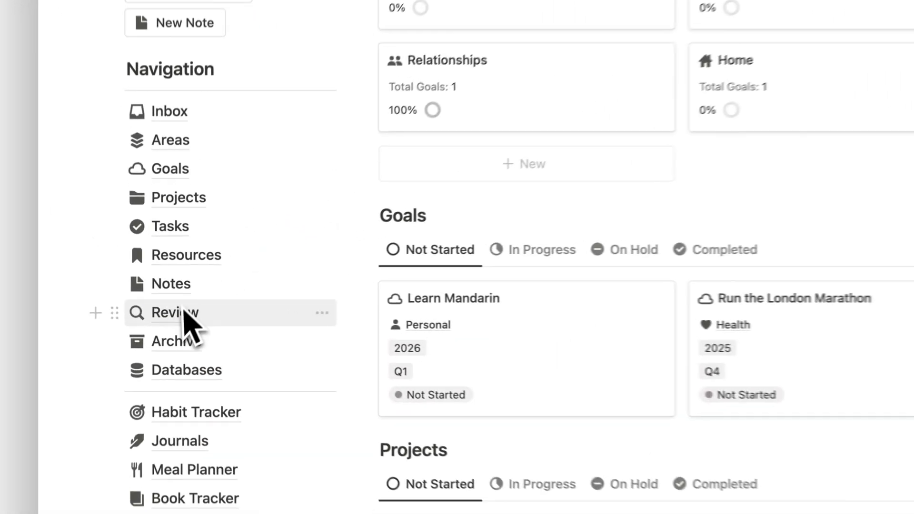
click(185, 316)
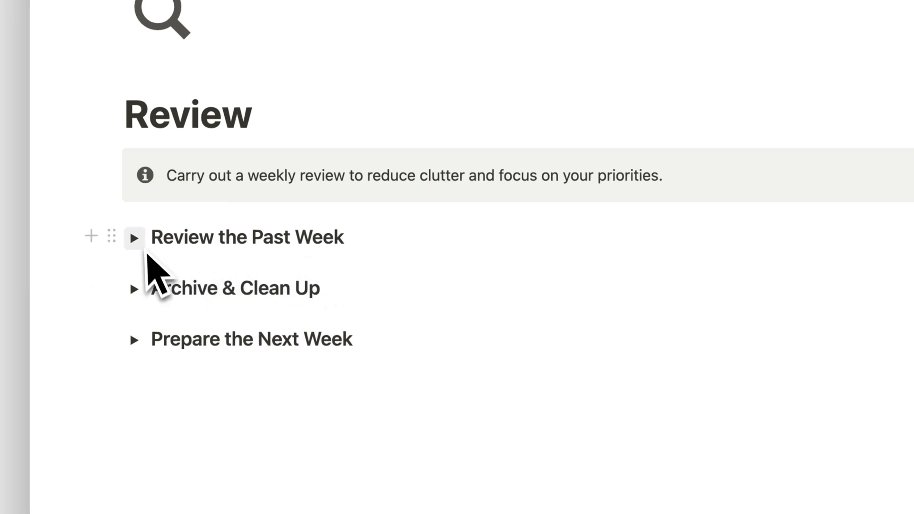
click(135, 238)
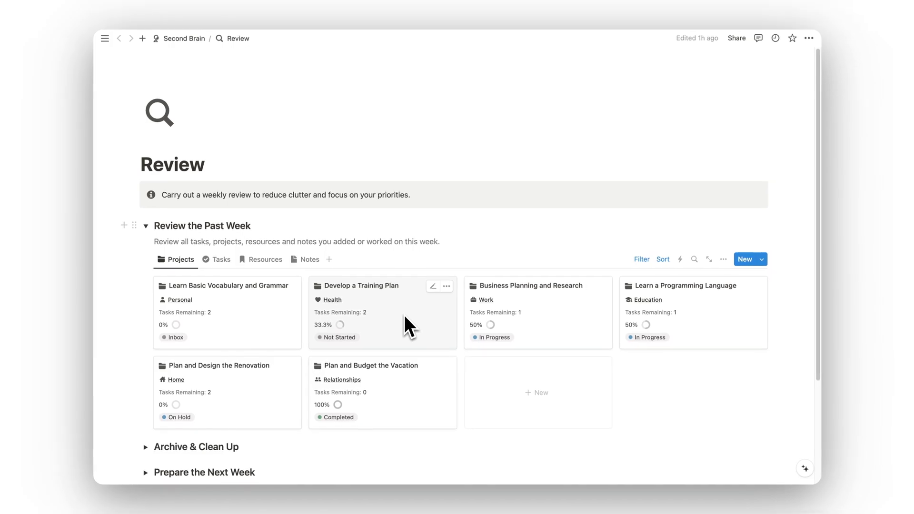
scroll(404, 315, down, 3)
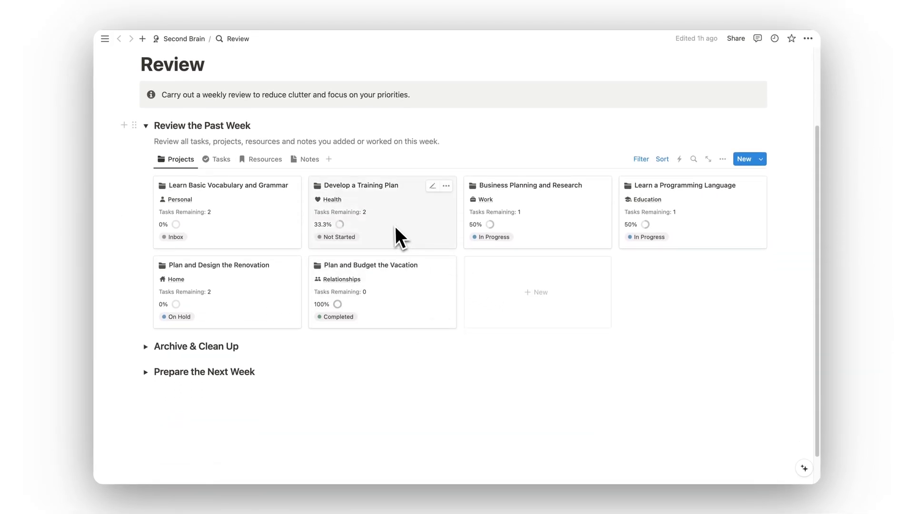
scroll(524, 253, down, 1)
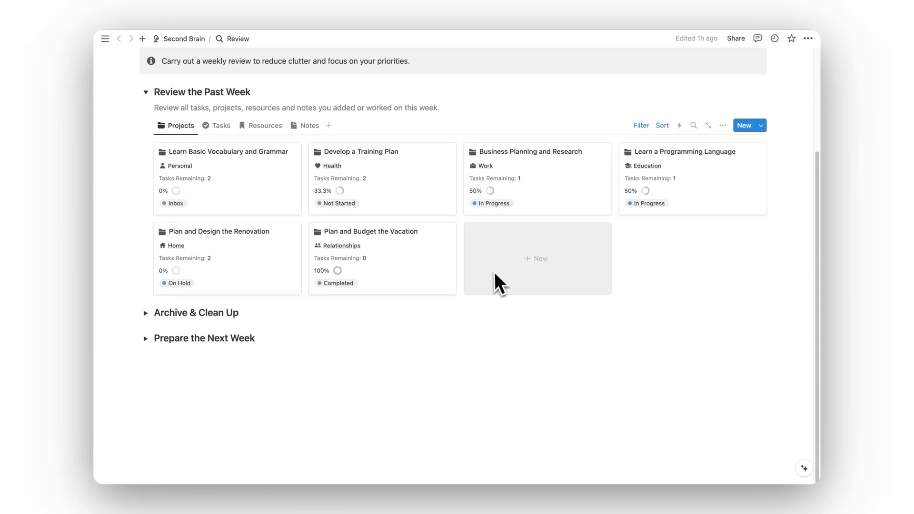
click(144, 313)
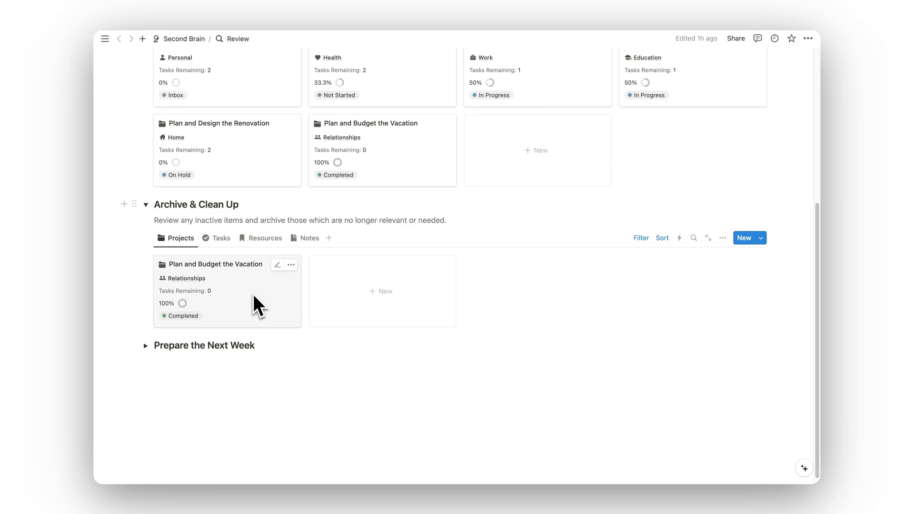
click(145, 346)
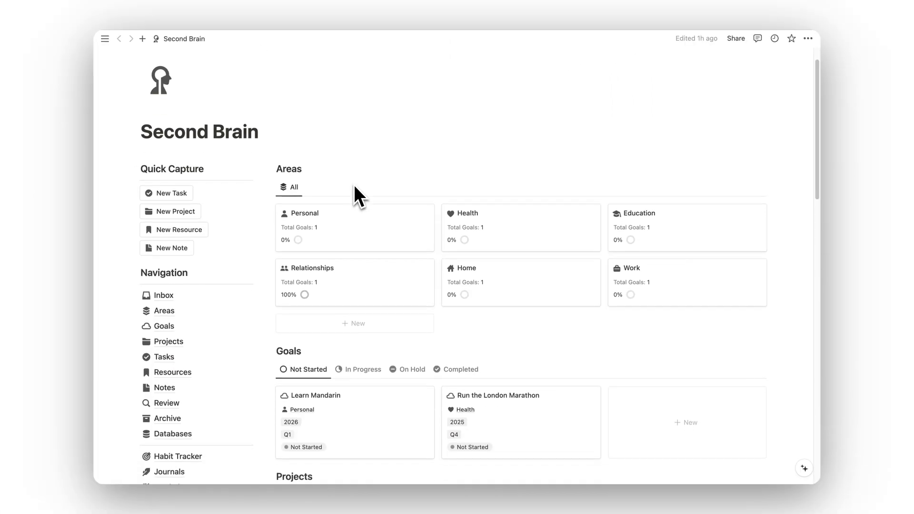
Glance at the Archive page, then return to the Second Brain home page.
scroll(347, 198, down, 2)
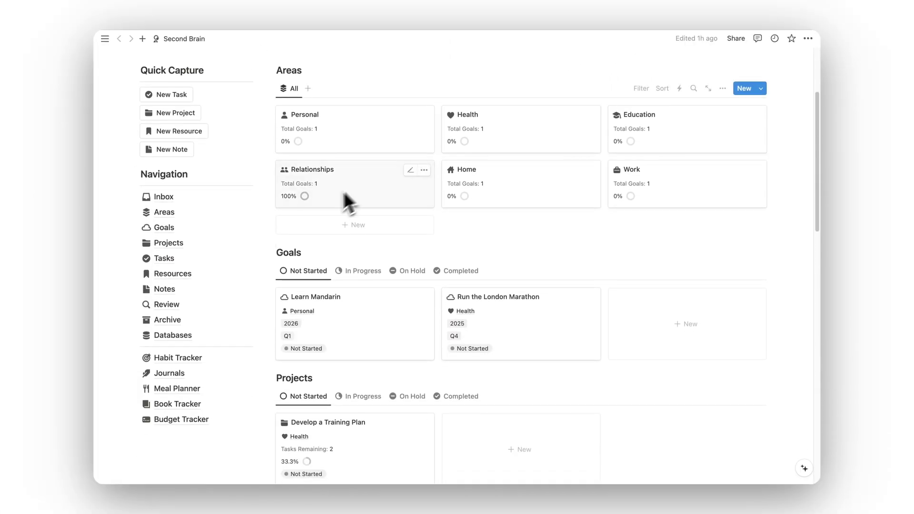
click(218, 313)
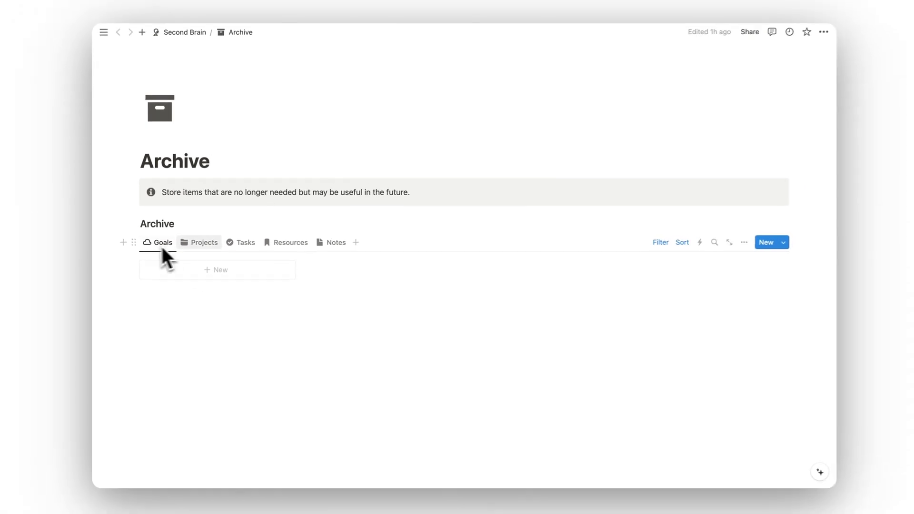
key(super+bracketleft)
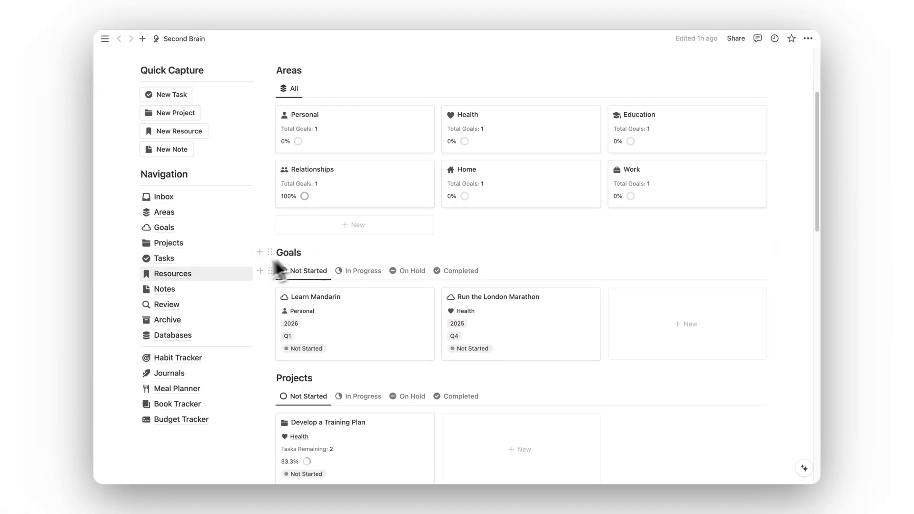
Tick Archive on the completed Vacation with Family goal and check the Archive page.
click(455, 276)
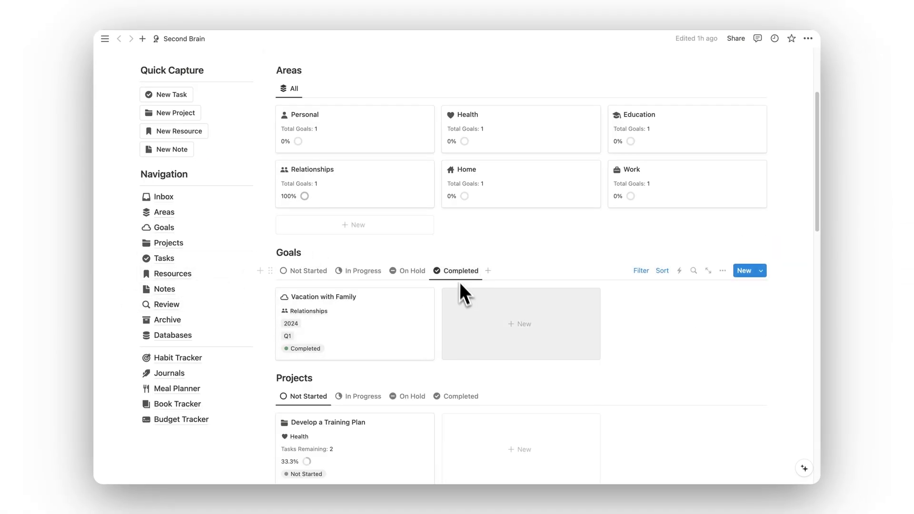
click(381, 326)
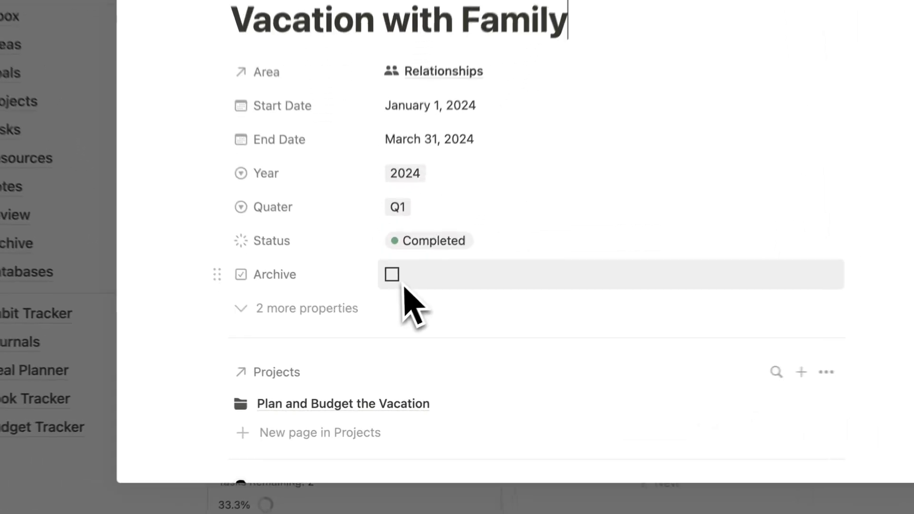
click(400, 273)
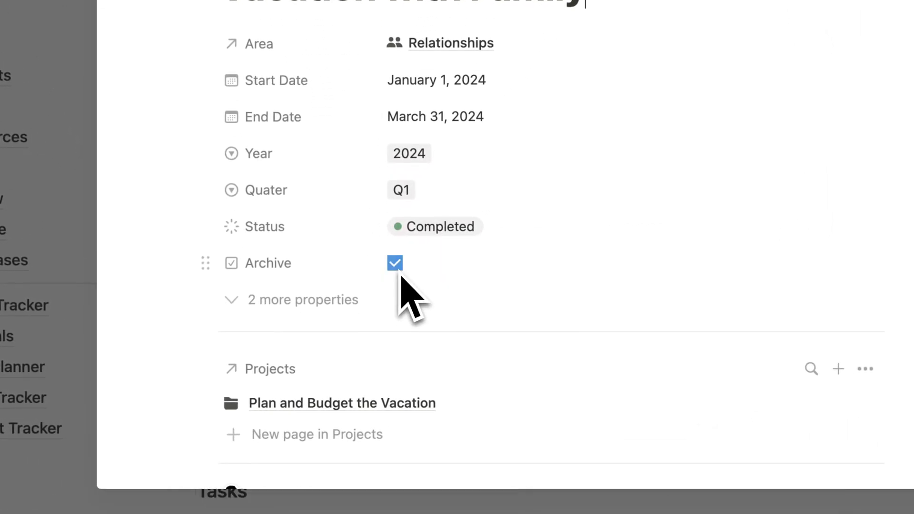
key(Escape)
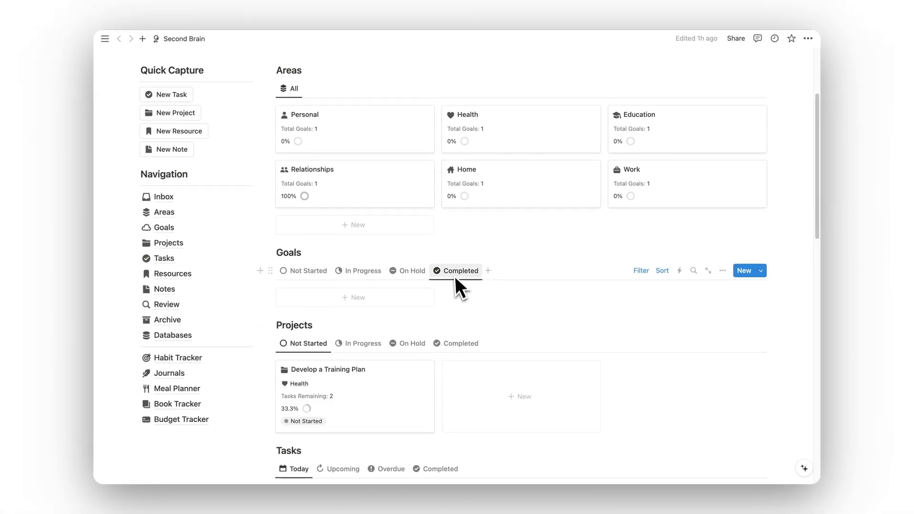
click(172, 323)
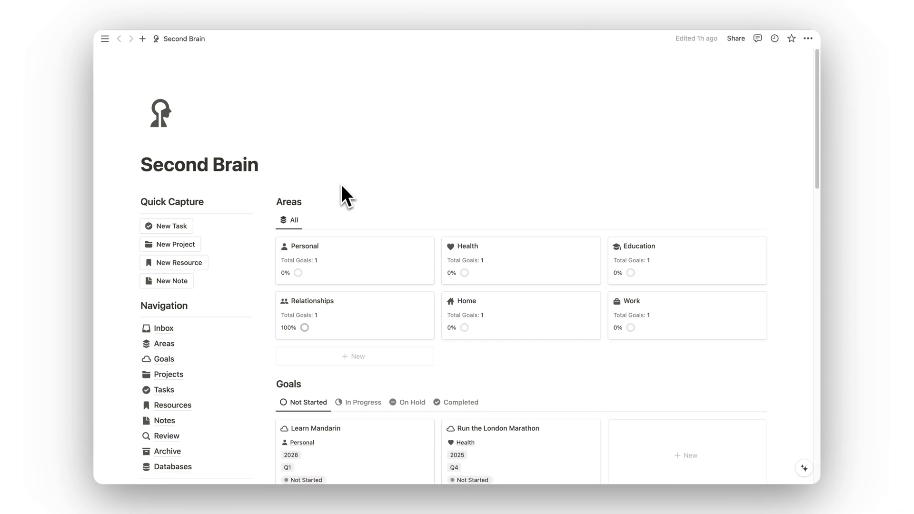
scroll(342, 186, down, 4)
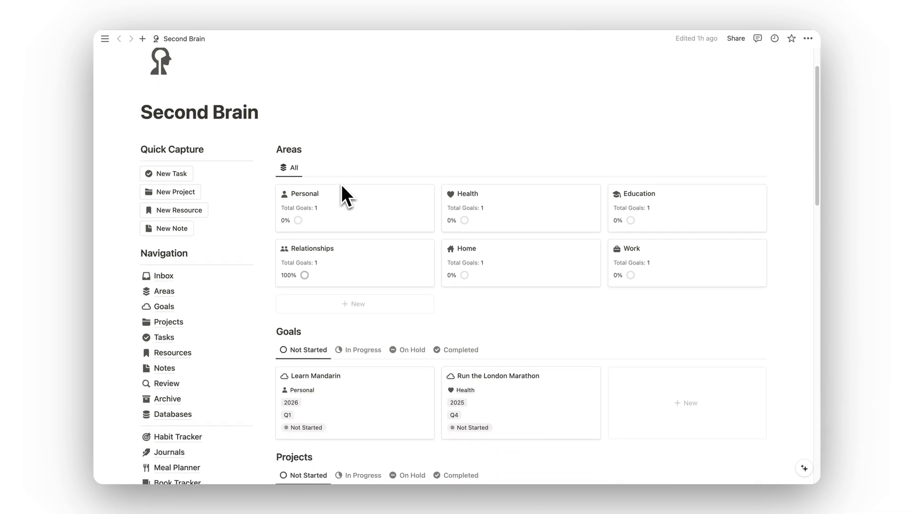
click(176, 299)
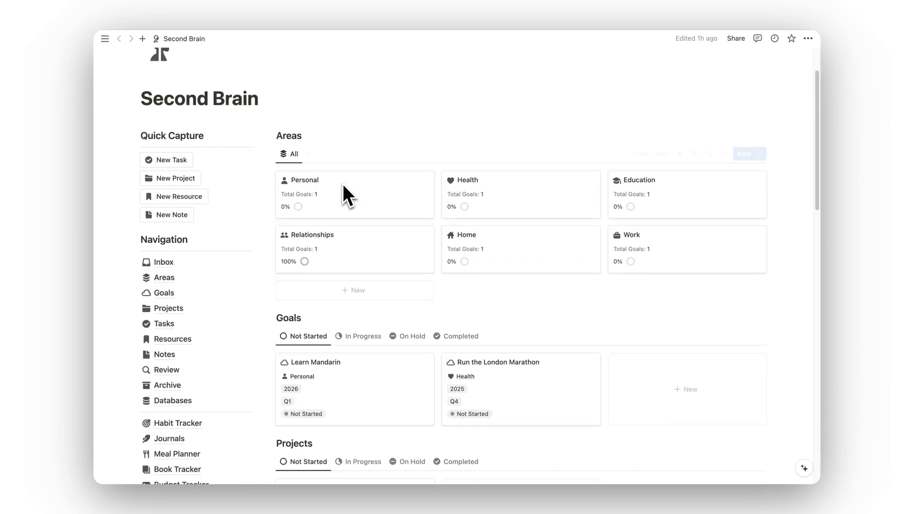
scroll(343, 195, down, 3)
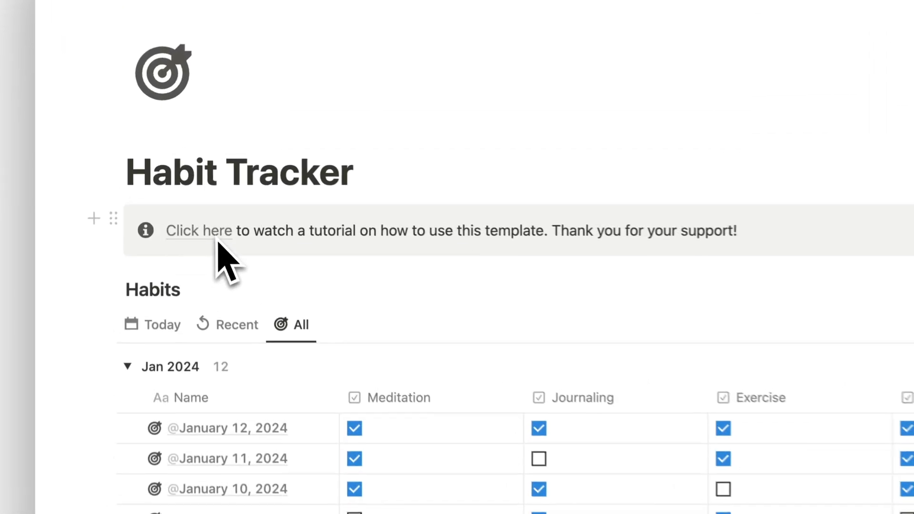
Switch the Habit Tracker calendar to Month view and tick Journaling on January 11.
scroll(321, 233, down, 3)
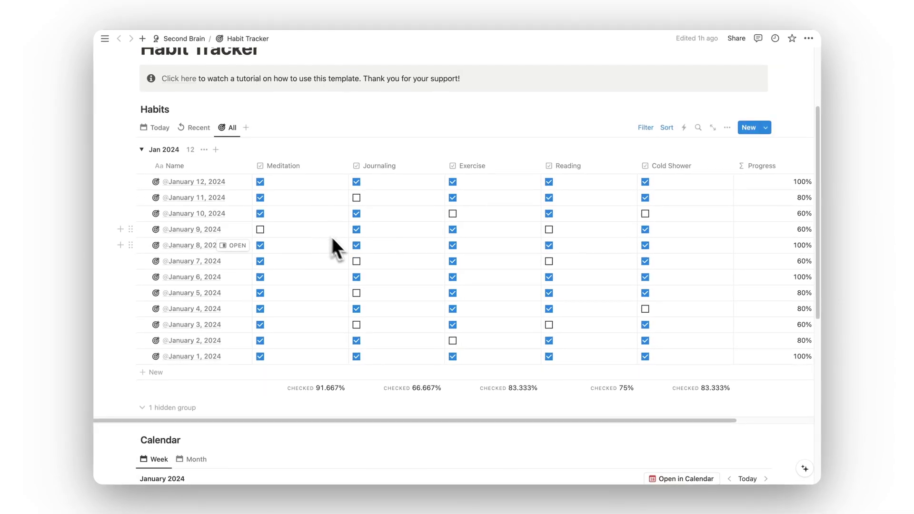
drag(310, 422, 398, 435)
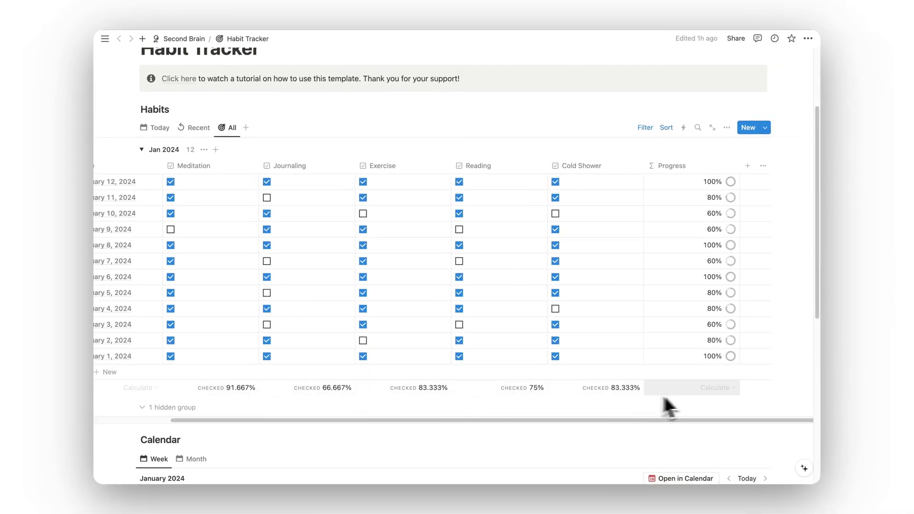
scroll(561, 373, down, 5)
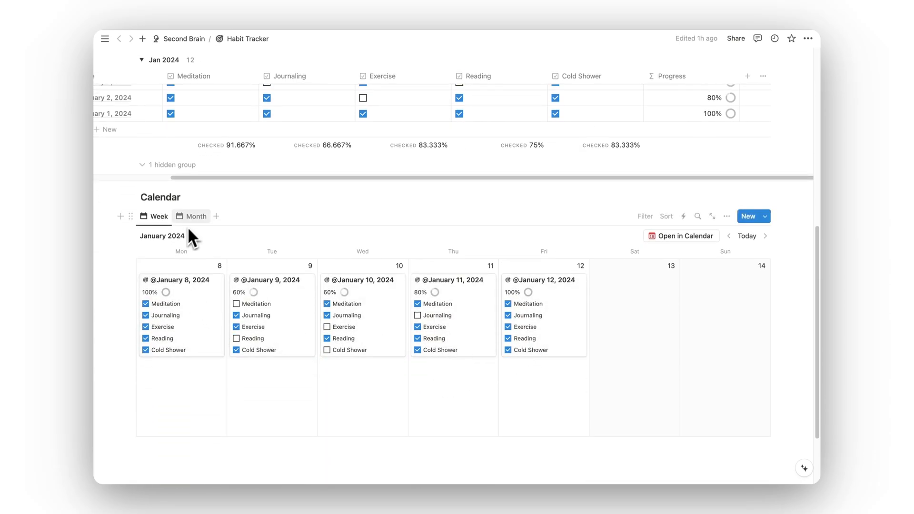
click(191, 216)
scroll(558, 375, down, 2)
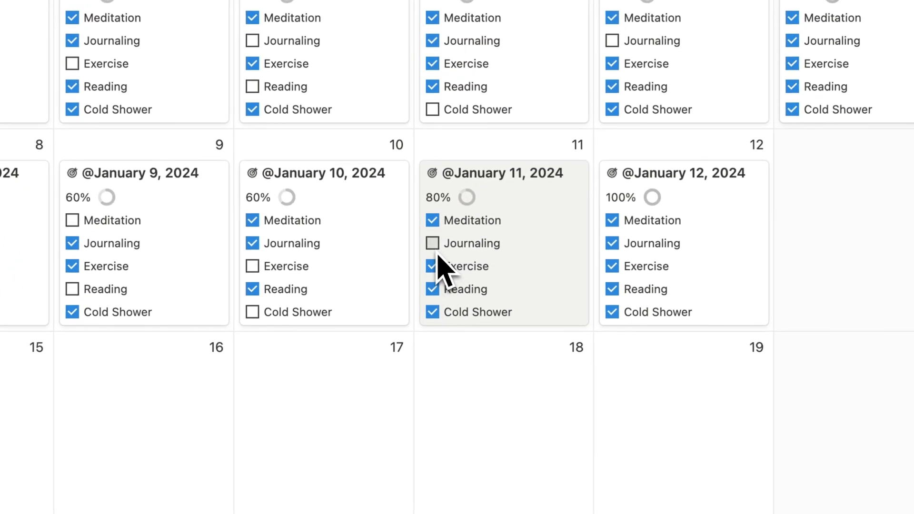
click(418, 325)
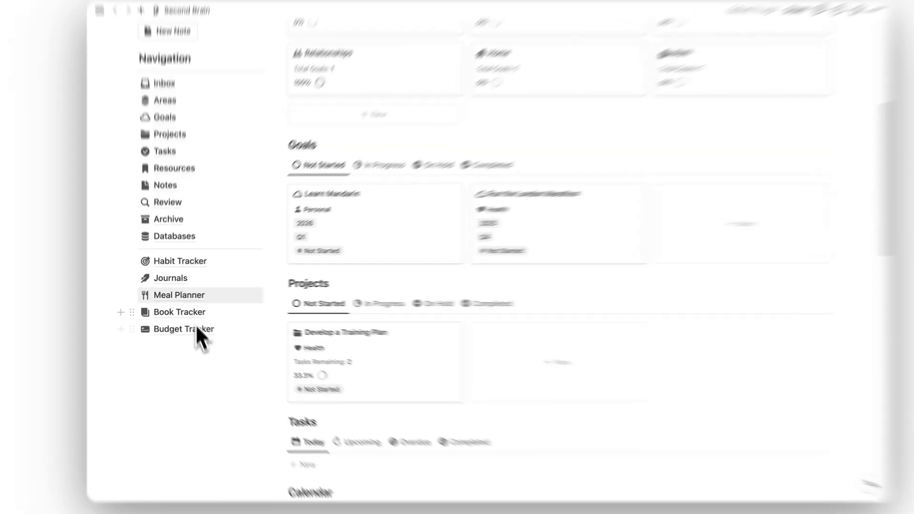
Open the Journals page and view the New button's entry templates before dismissing them.
click(202, 277)
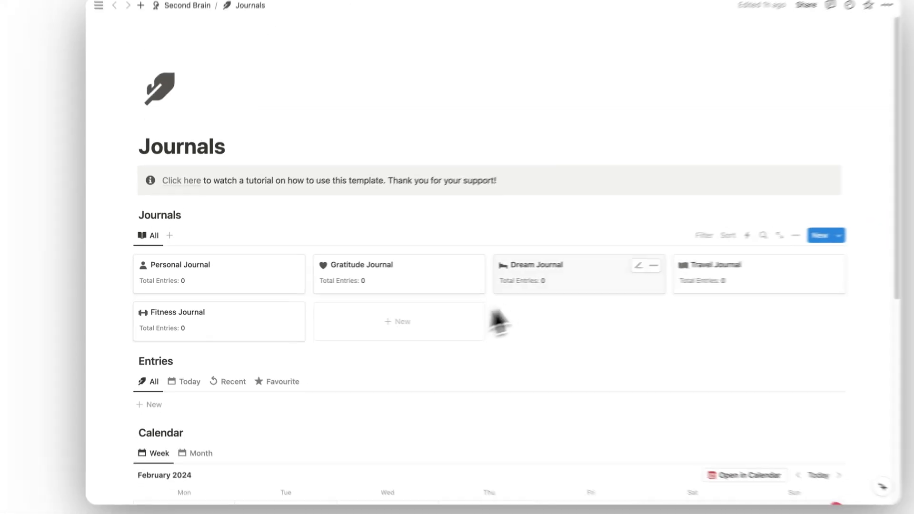
scroll(522, 293, down, 3)
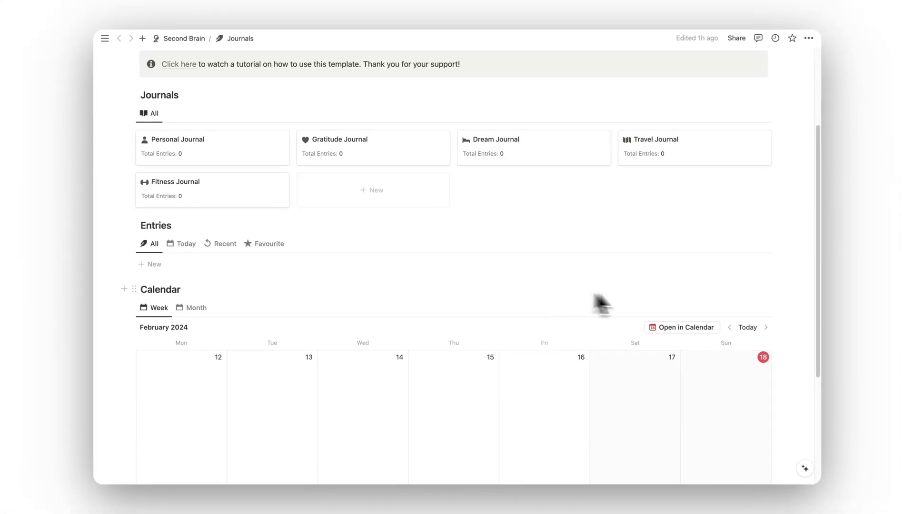
click(765, 245)
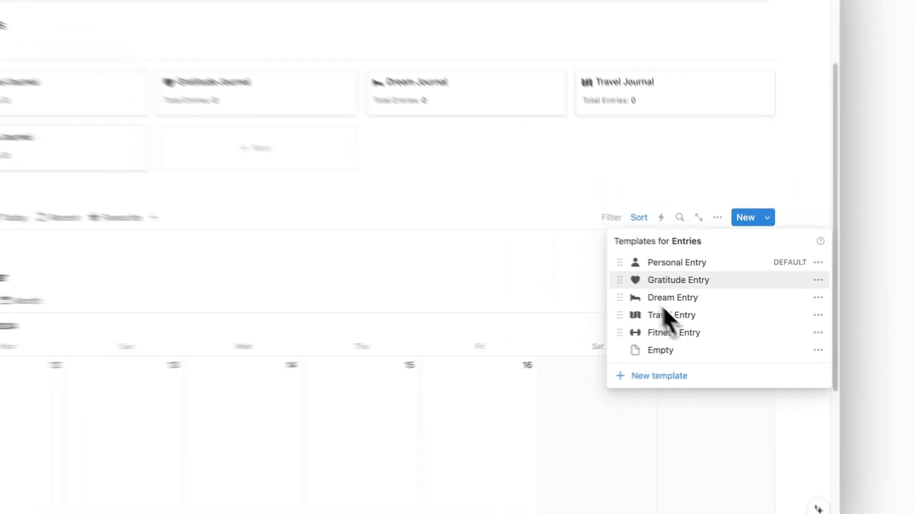
click(380, 310)
scroll(376, 314, down, 3)
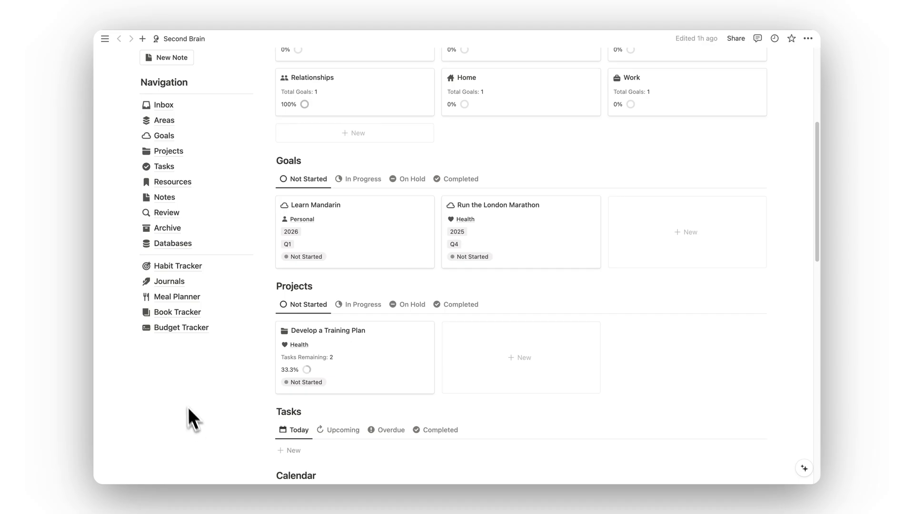
Open Meal Planner and scroll through the recipe cards and the weekly Meal Plan board.
click(160, 299)
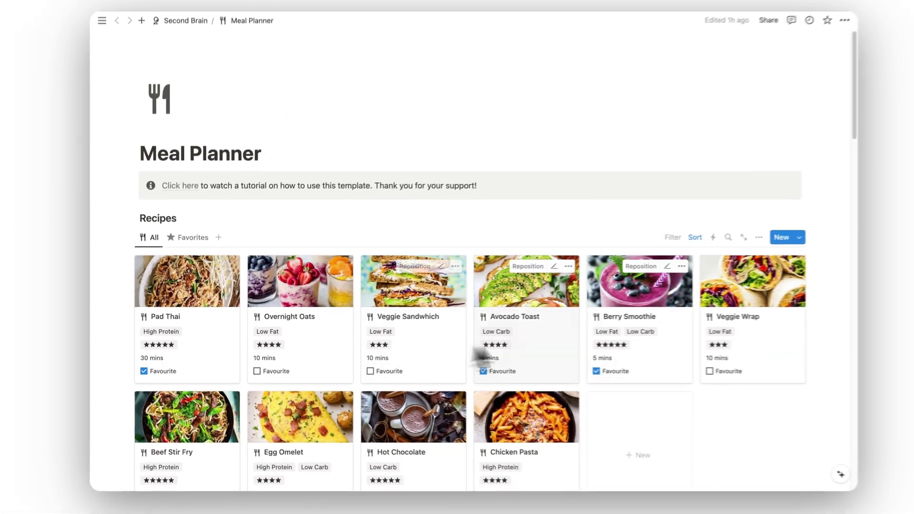
scroll(583, 362, down, 5)
scroll(581, 353, down, 3)
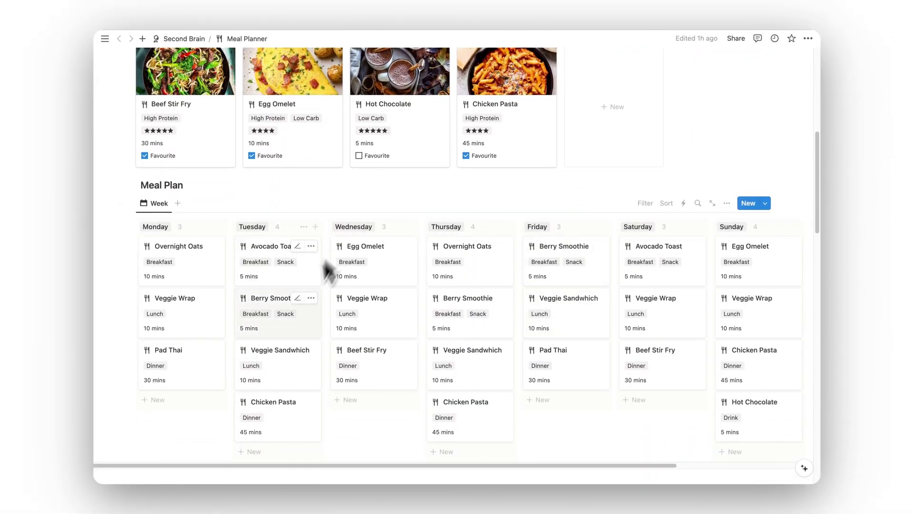
scroll(595, 350, down, 9)
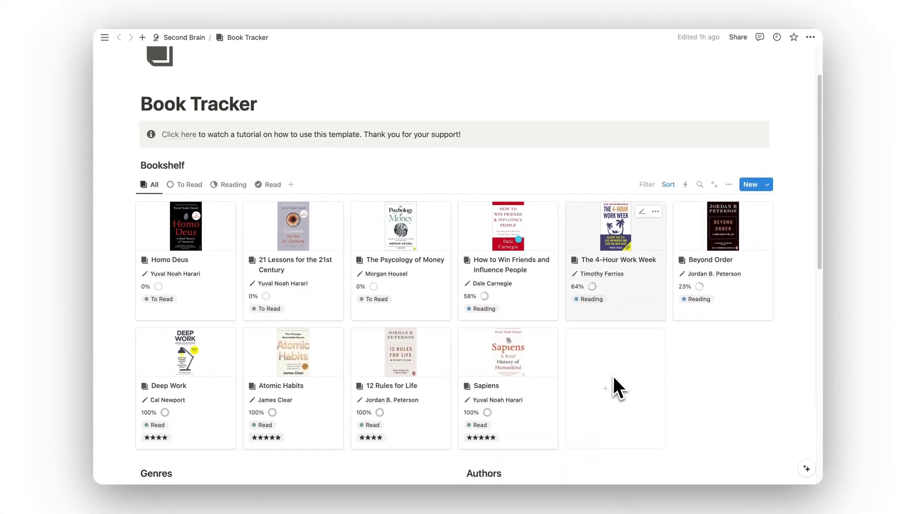
Scroll to the Book Tracker's Quotes and view the Favourite tab, then the Books grouping.
scroll(613, 376, down, 1)
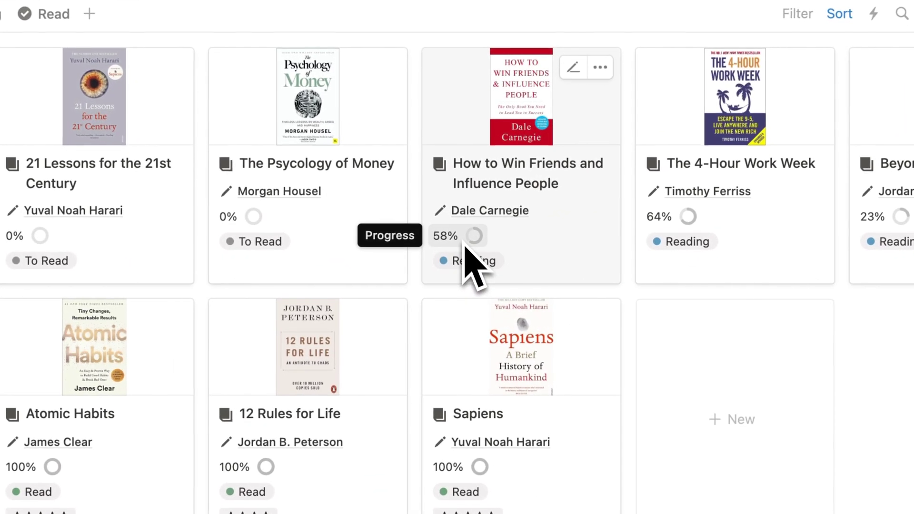
scroll(482, 286, down, 5)
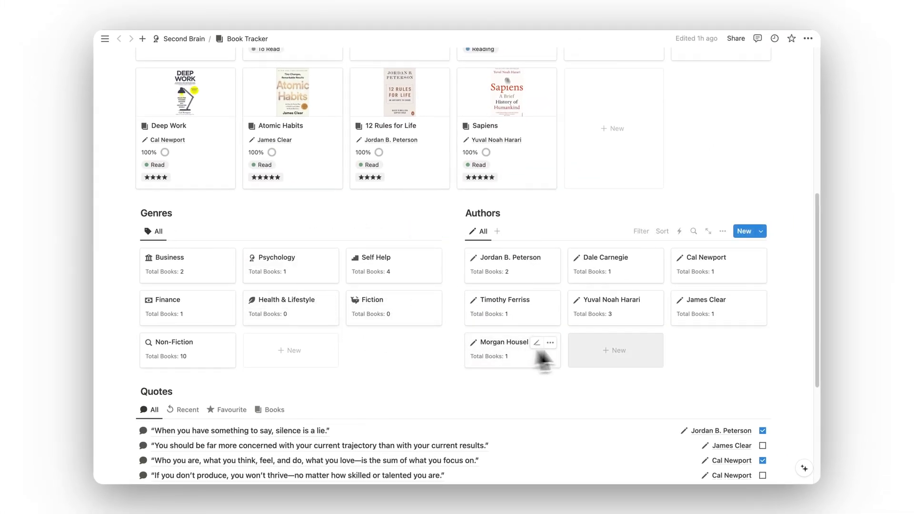
scroll(527, 316, down, 5)
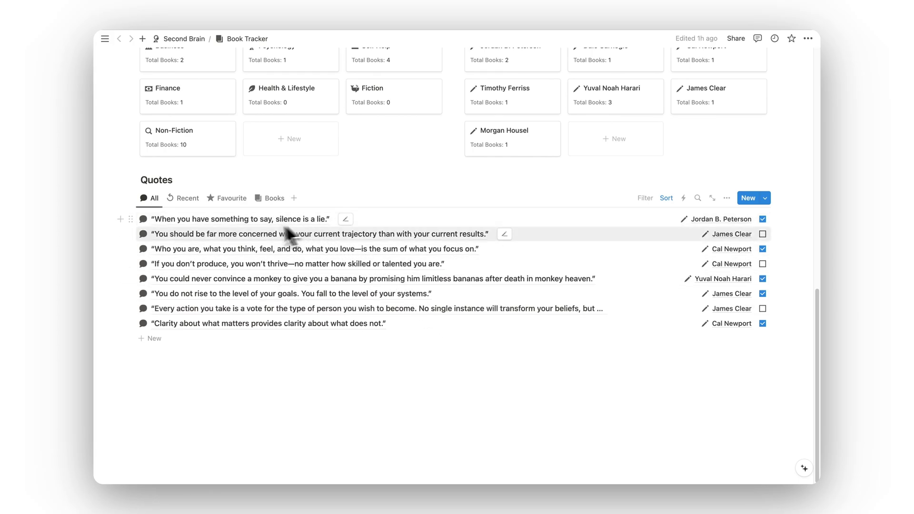
click(231, 204)
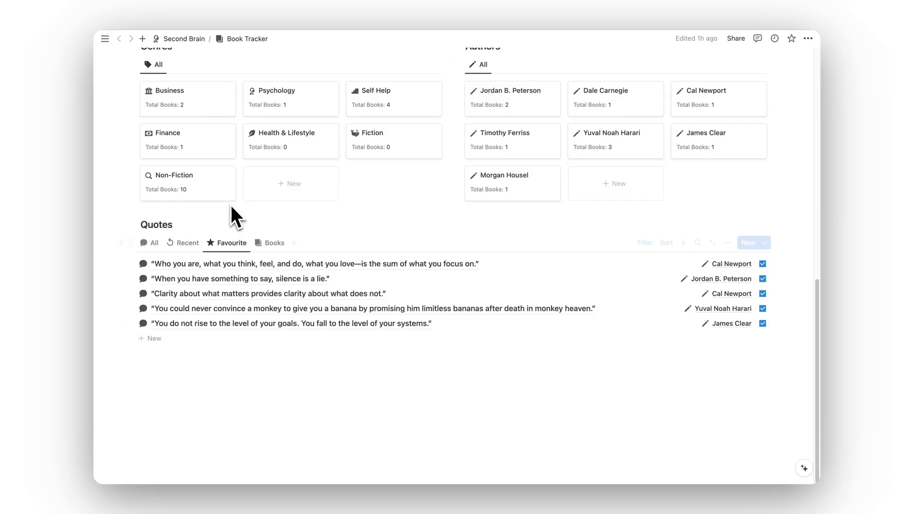
click(270, 246)
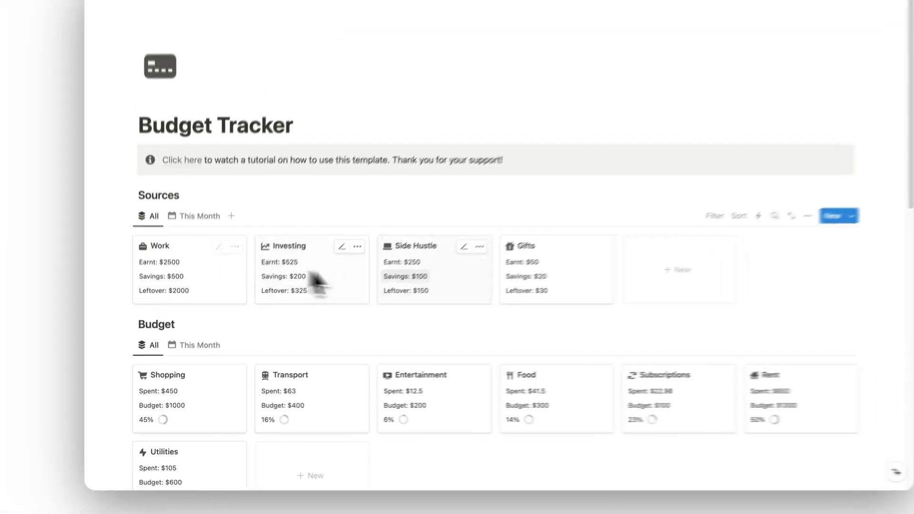
Scroll through the Budget Tracker's Sources, Budget, Income and Expenses sections.
scroll(501, 292, down, 1)
scroll(502, 292, down, 5)
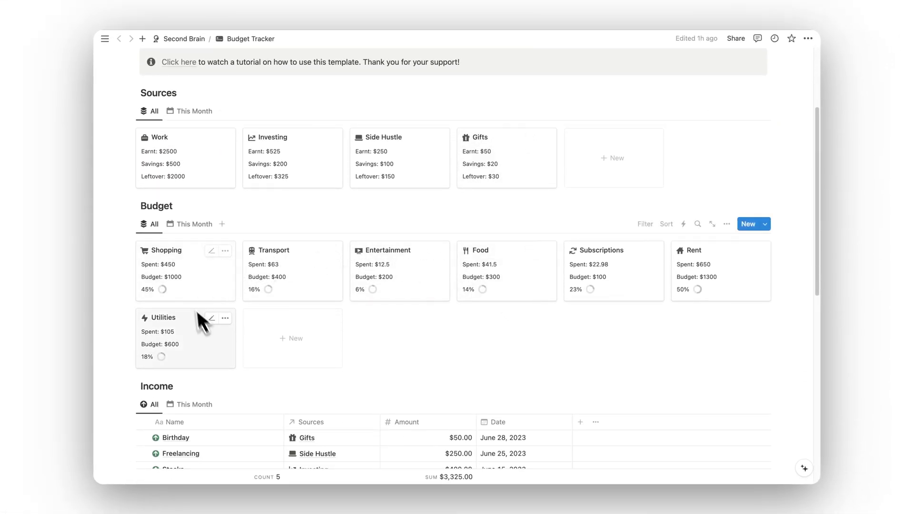
scroll(409, 280, down, 9)
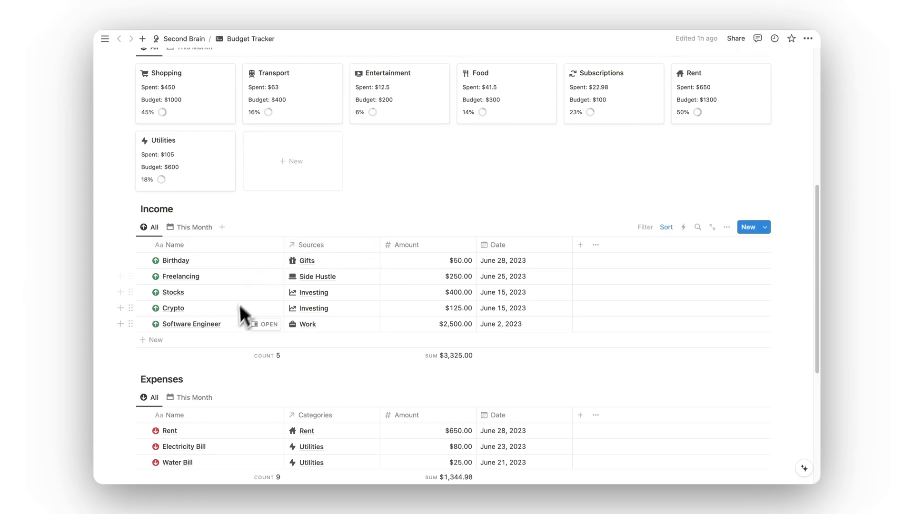
scroll(245, 351, down, 8)
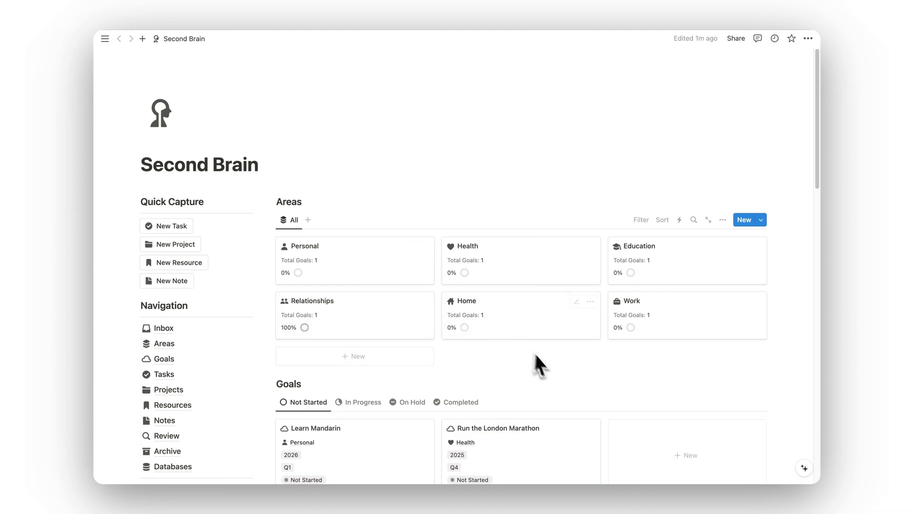
Scroll down the Second Brain dashboard from Areas and Goals to Notes, then back up.
scroll(552, 371, down, 5)
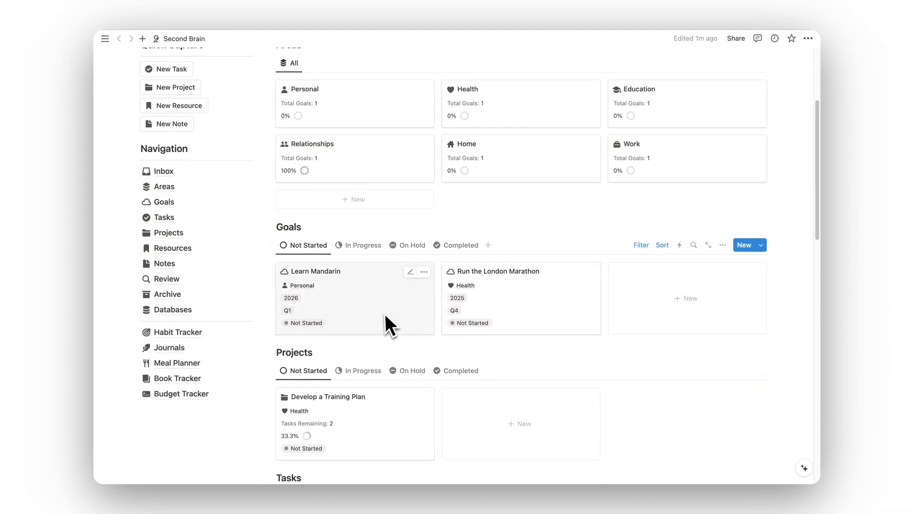
scroll(524, 324, up, 5)
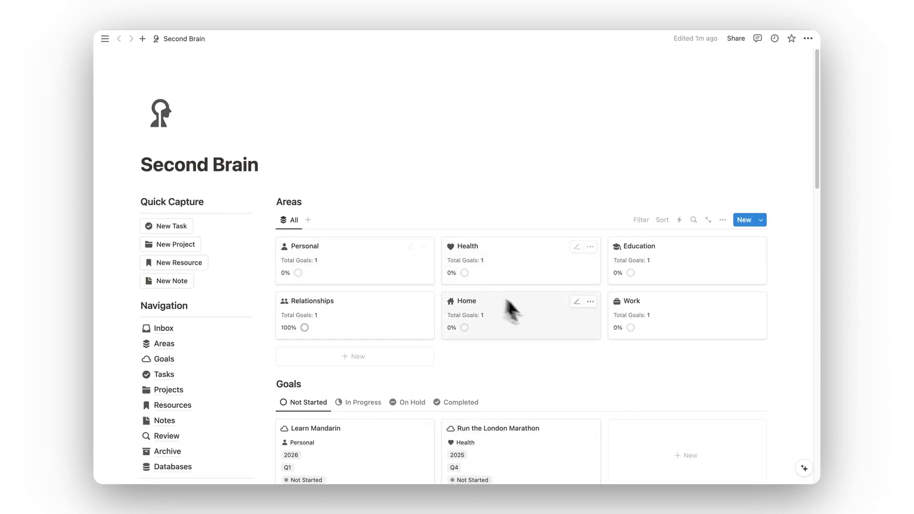
scroll(507, 301, down, 5)
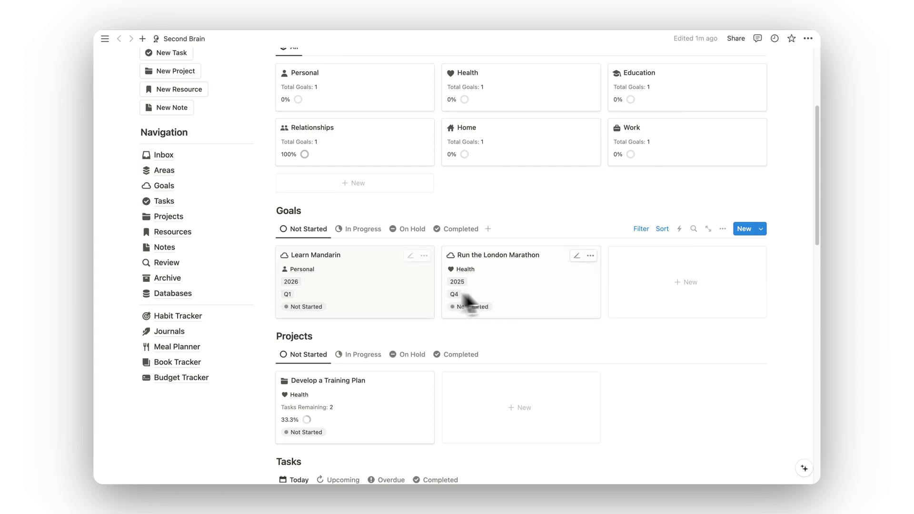
scroll(530, 304, down, 3)
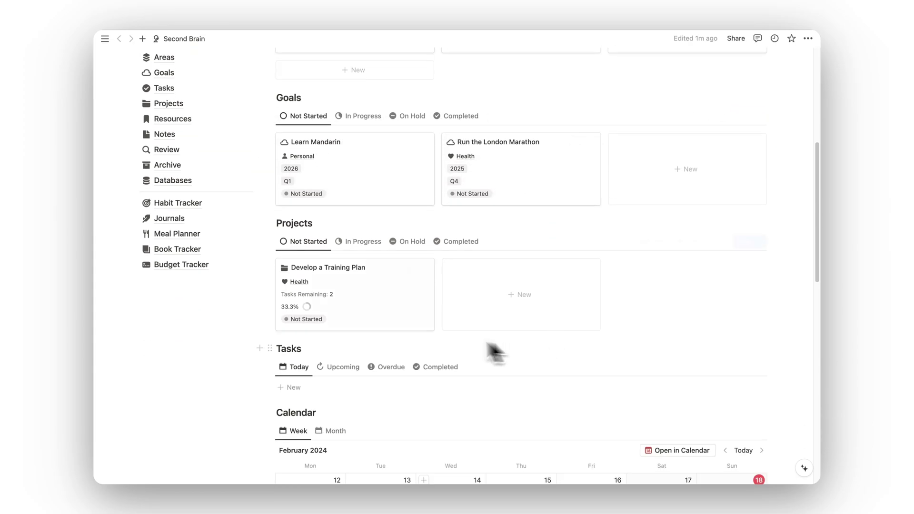
scroll(358, 299, down, 5)
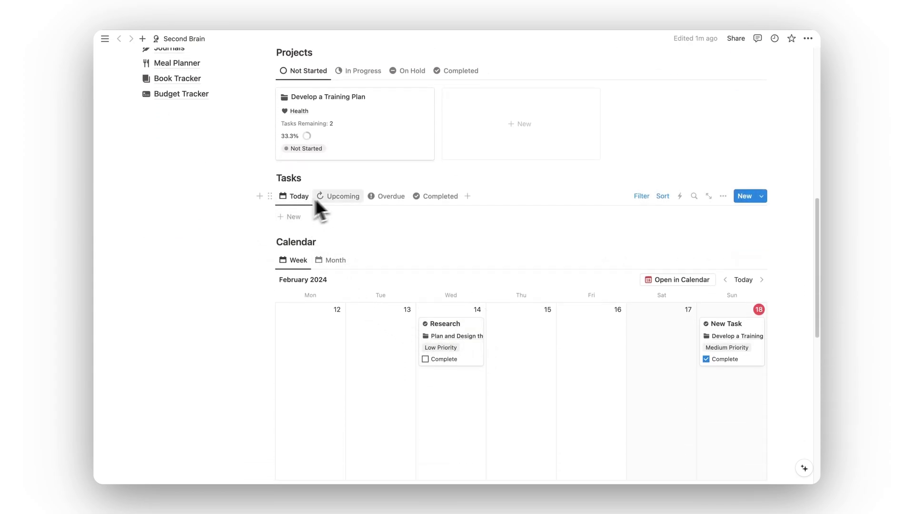
scroll(485, 267, down, 3)
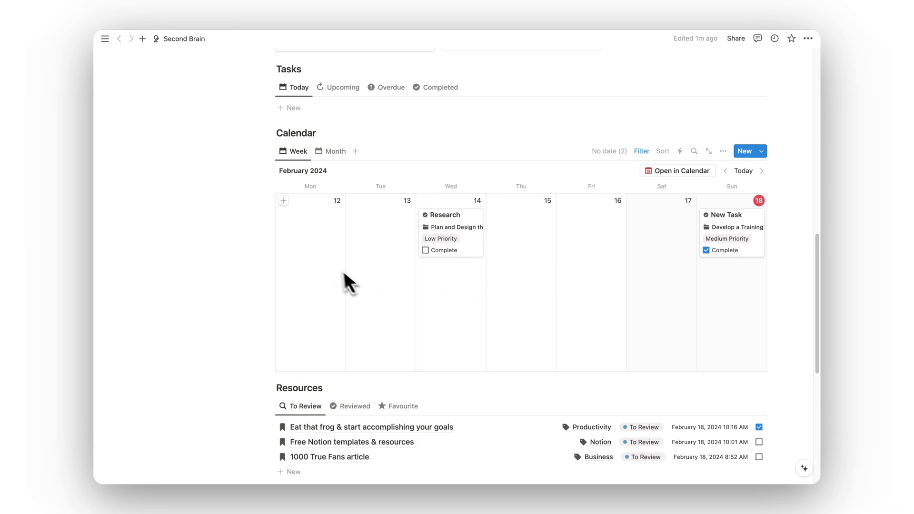
scroll(496, 295, down, 5)
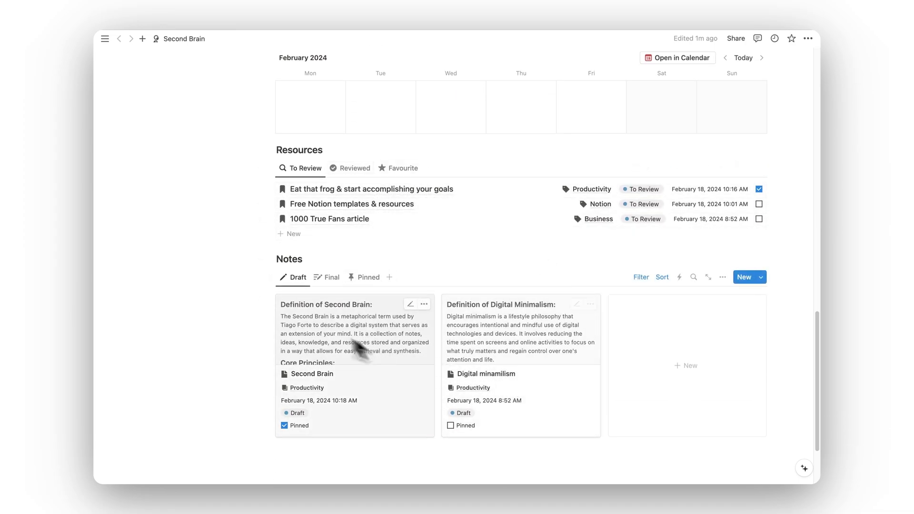
scroll(534, 334, up, 15)
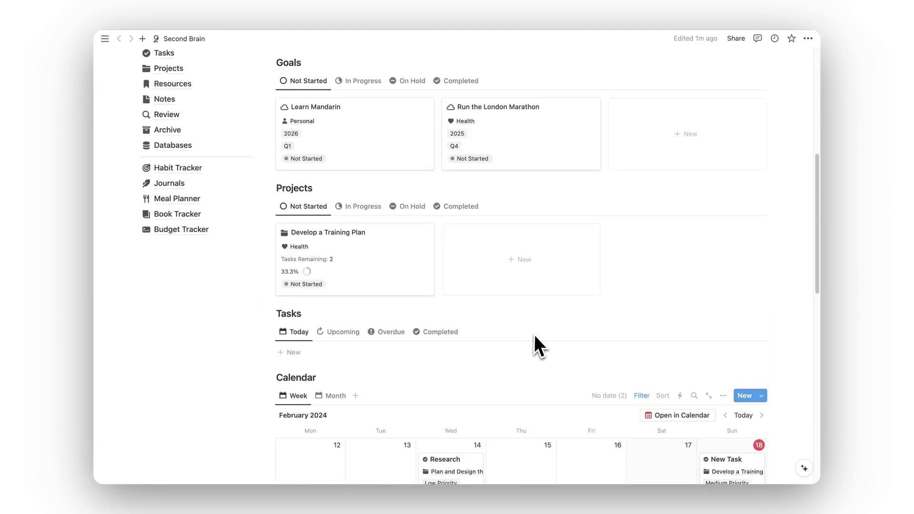